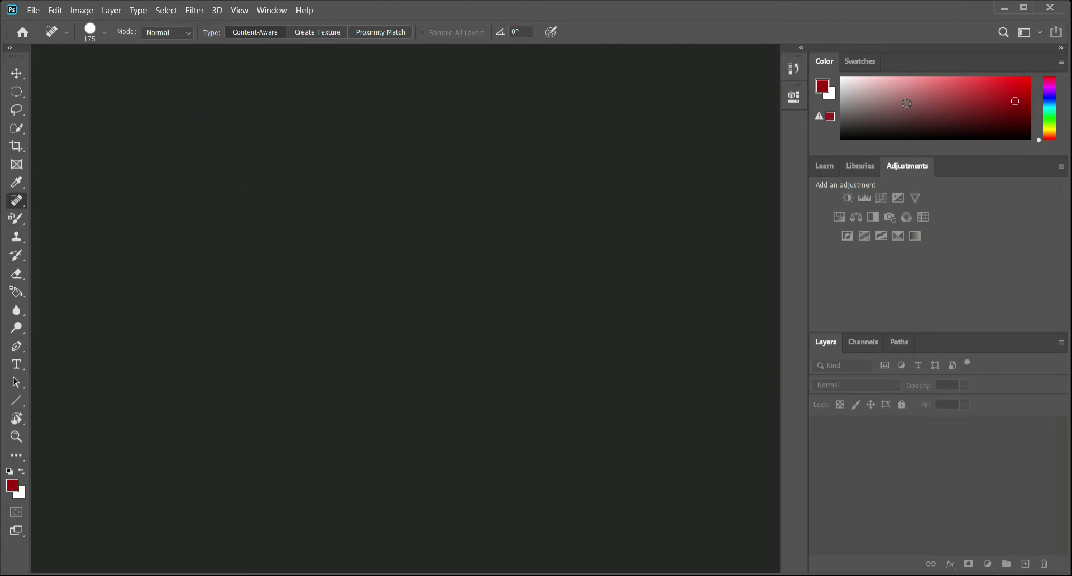
# - Look through the Libraries, Adjustments, Swatches, Channels, Paths and Layers panels of the current workspace
pyautogui.click(861, 166)
pyautogui.click(910, 165)
pyautogui.click(860, 61)
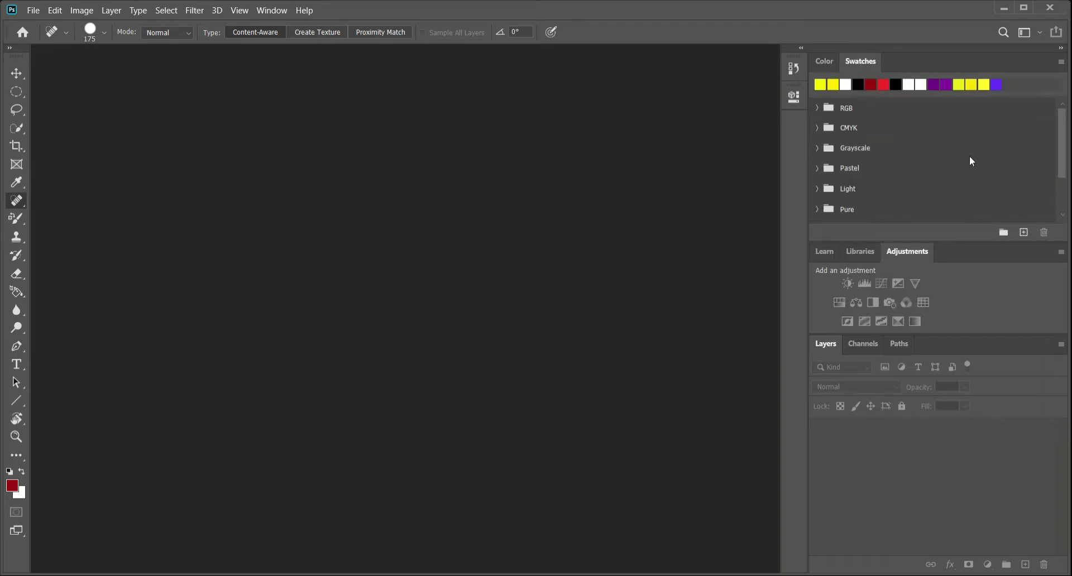
pyautogui.click(854, 344)
pyautogui.click(900, 344)
pyautogui.click(827, 345)
# - Switch to the Graphic and Web workspace and collapse the expanded History panel
pyautogui.click(279, 11)
pyautogui.moveTo(292, 39)
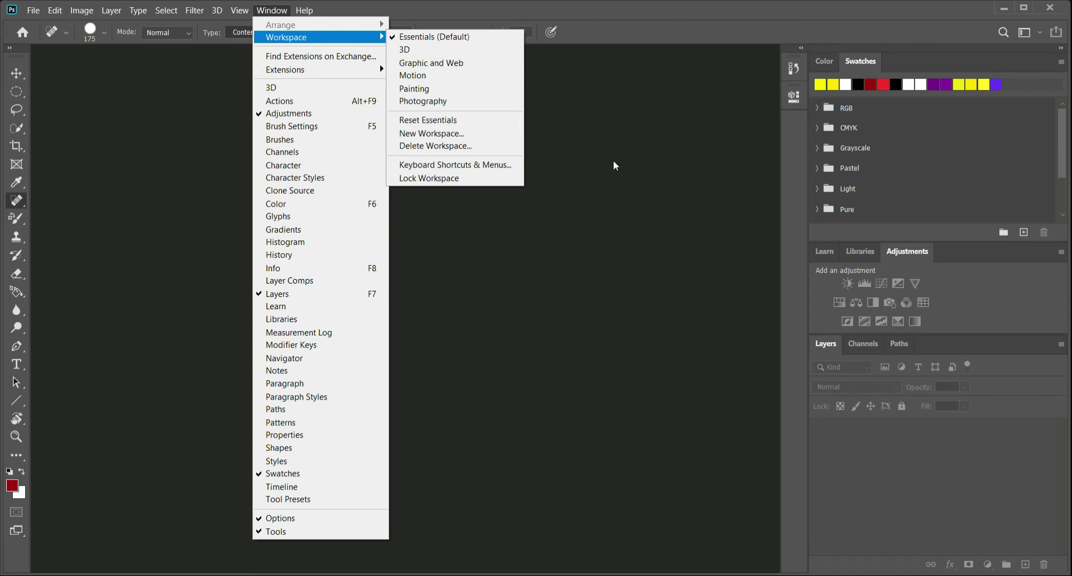
pyautogui.click(483, 62)
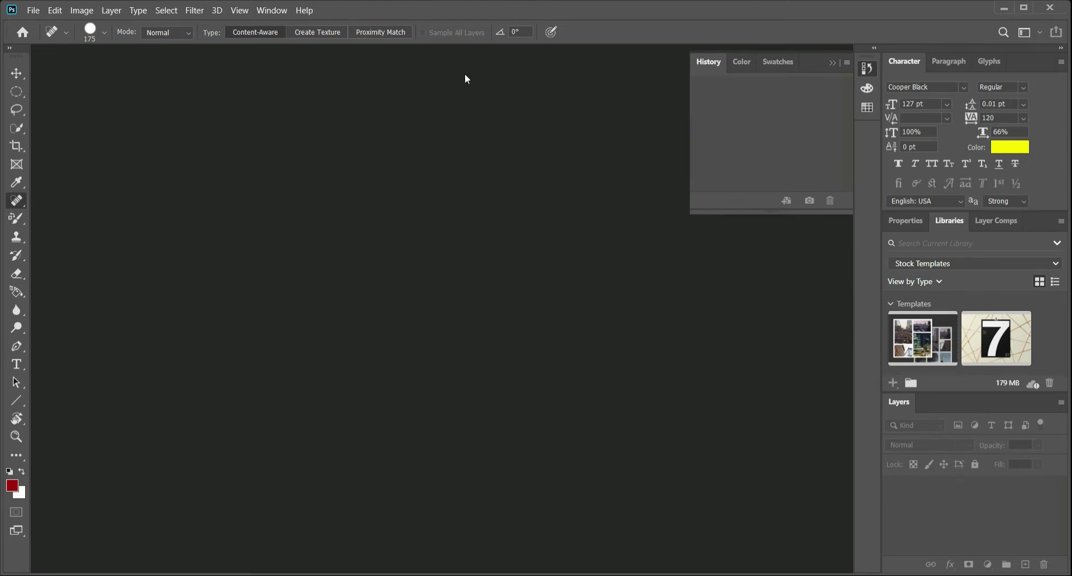
pyautogui.click(832, 62)
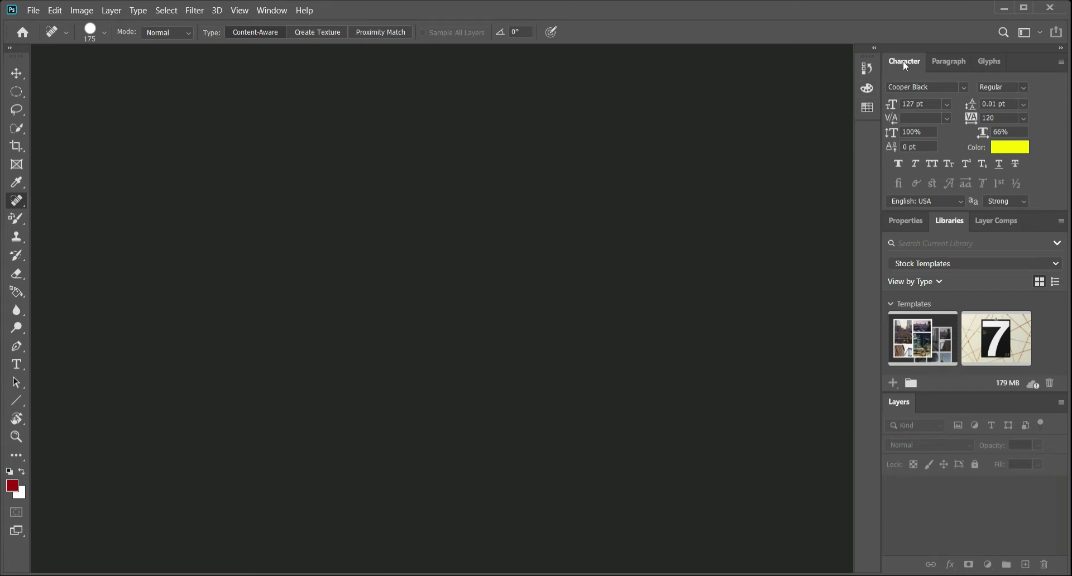
# - Reorder the panel tabs so that Character comes after Glyphs and Properties comes after Libraries
pyautogui.moveTo(998, 61); pyautogui.dragTo(950, 59)
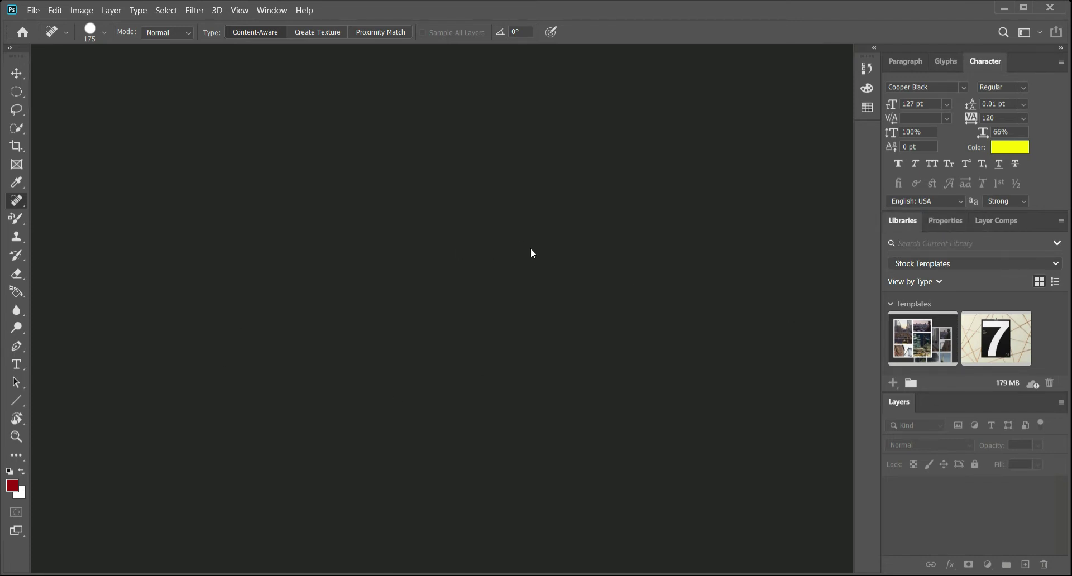
pyautogui.click(272, 10)
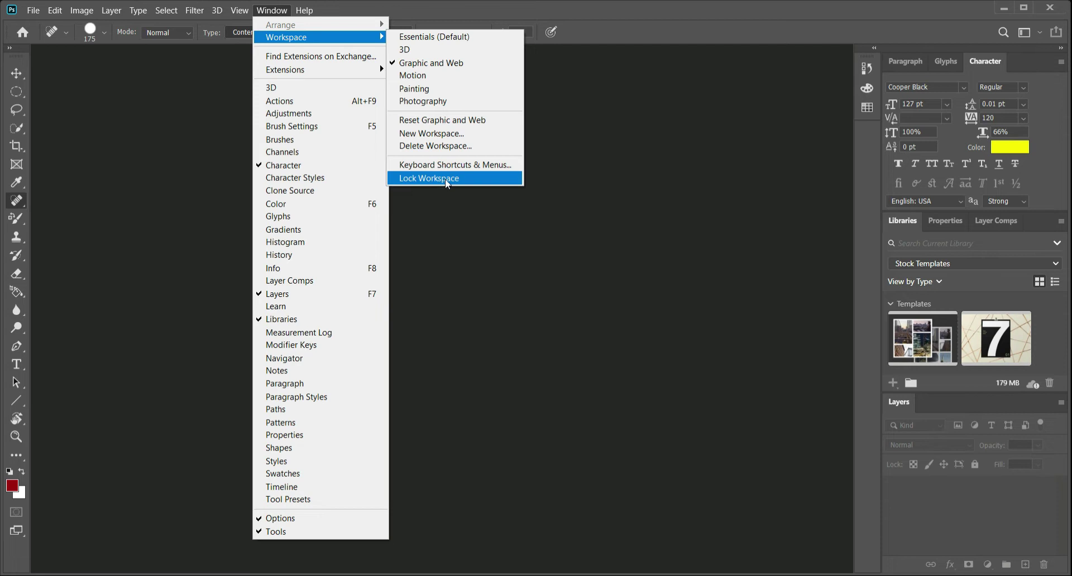
pyautogui.click(503, 229)
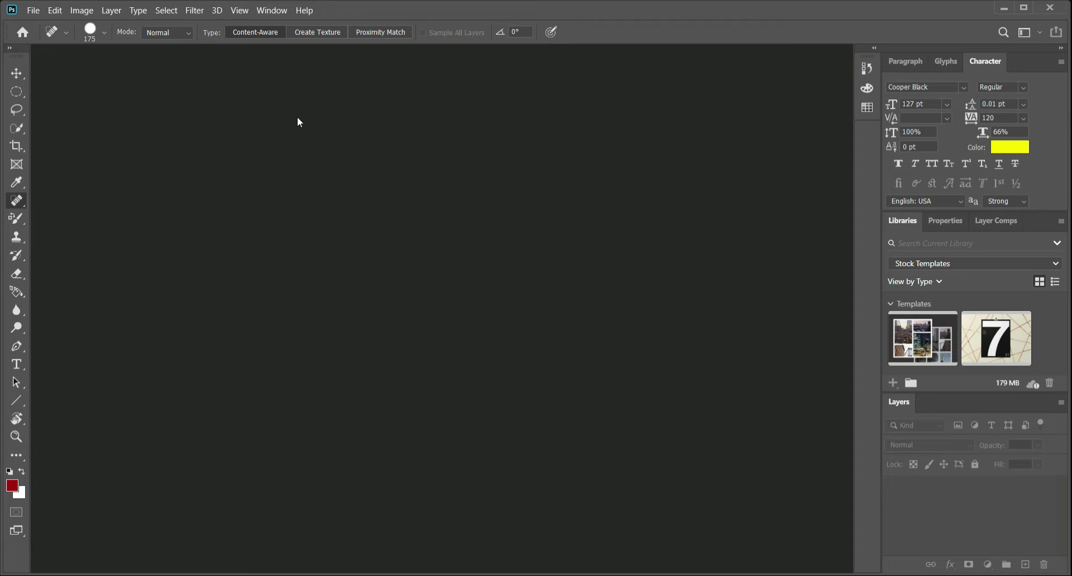
# - Switch to the Essentials (Default) workspace and view its Color and Swatches panels
pyautogui.click(275, 11)
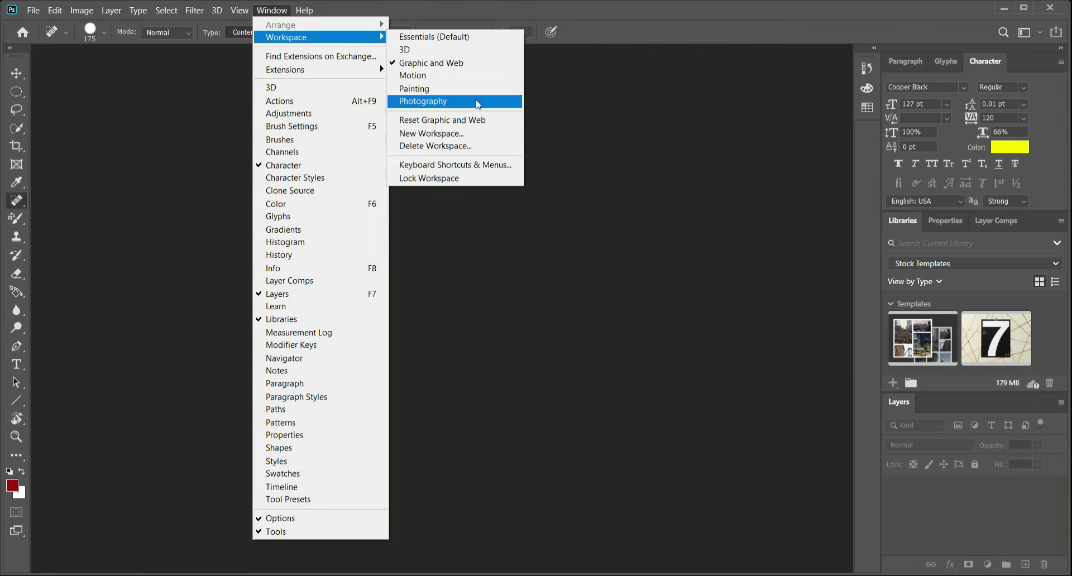
pyautogui.click(468, 37)
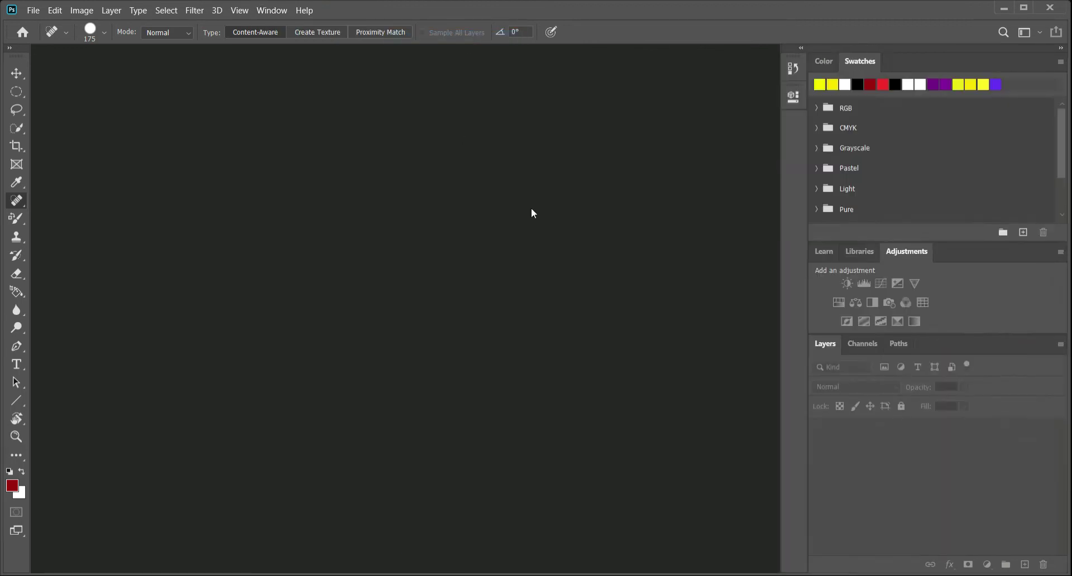
pyautogui.click(819, 61)
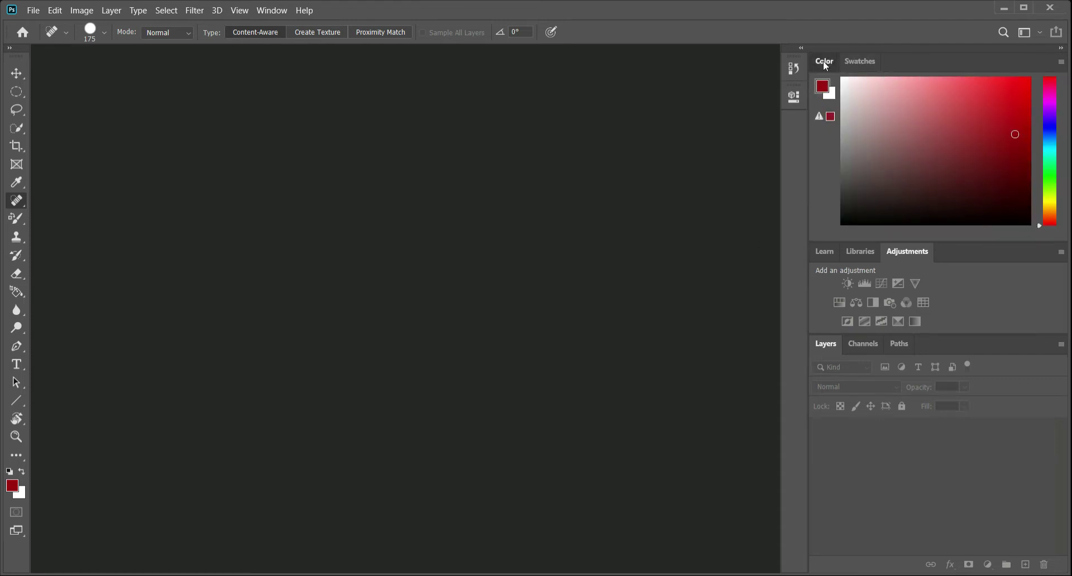
pyautogui.click(866, 61)
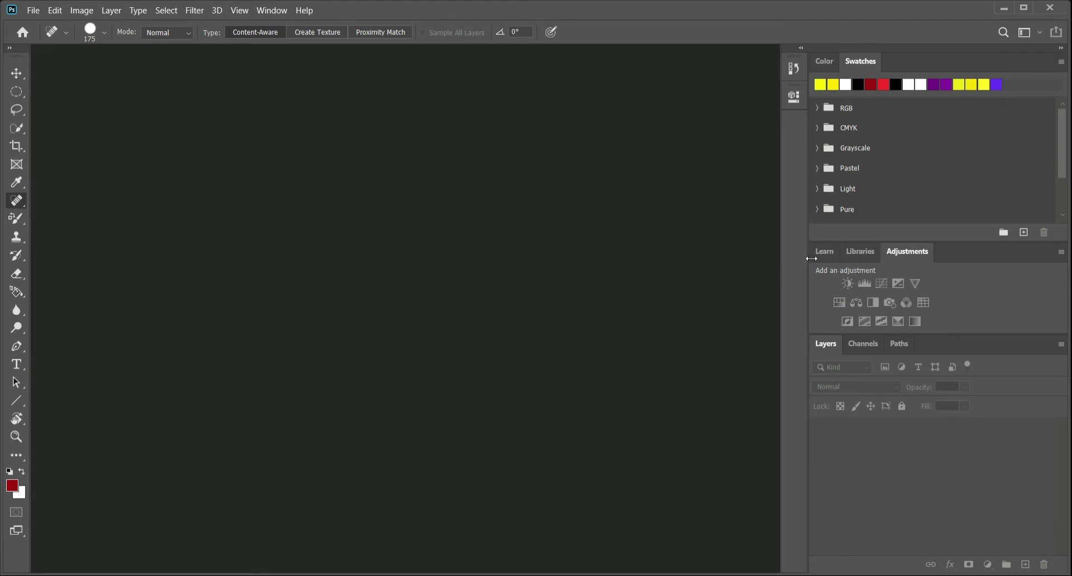
# - Look through the Learn, Libraries, Adjustments, Layers, Channels and Paths panels, finishing on the Color panel
pyautogui.click(826, 253)
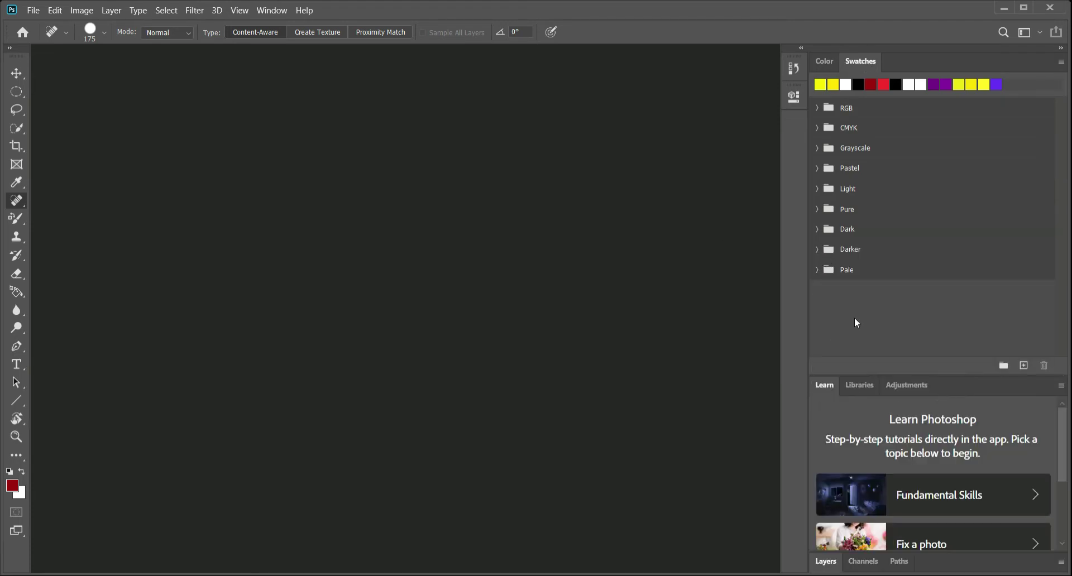
pyautogui.click(860, 385)
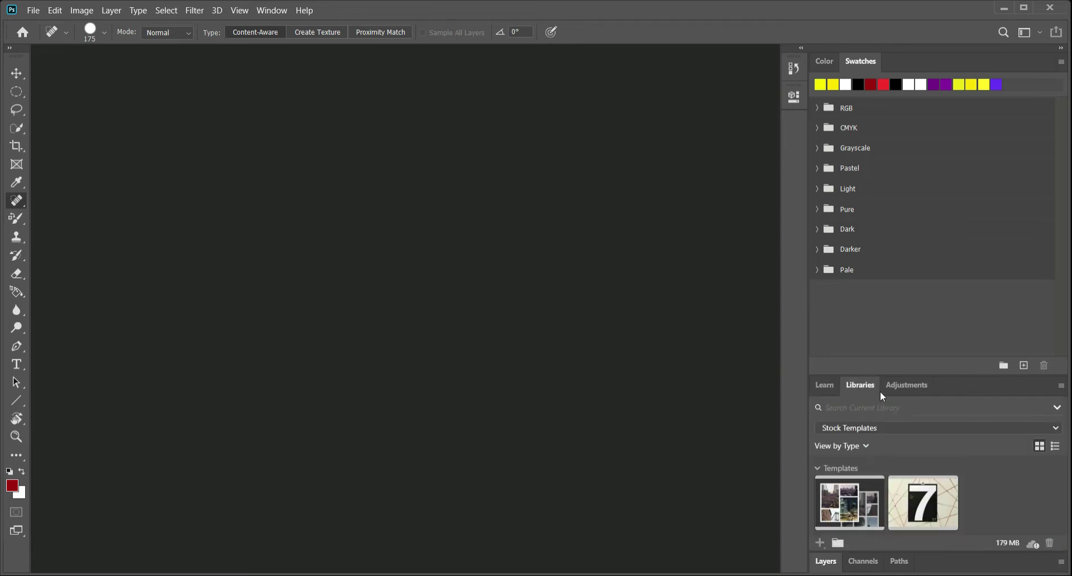
pyautogui.click(910, 385)
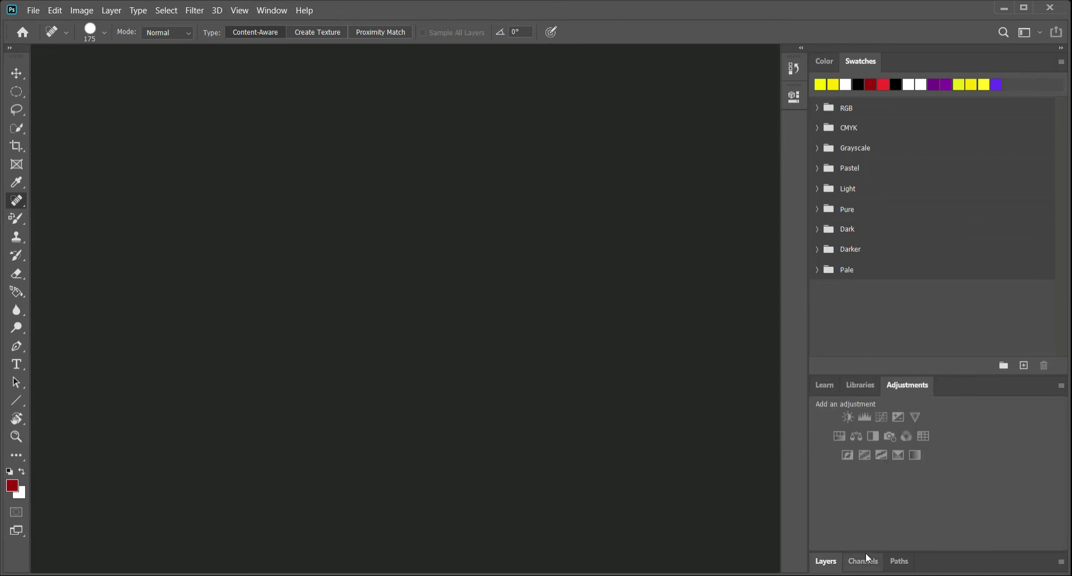
pyautogui.click(826, 561)
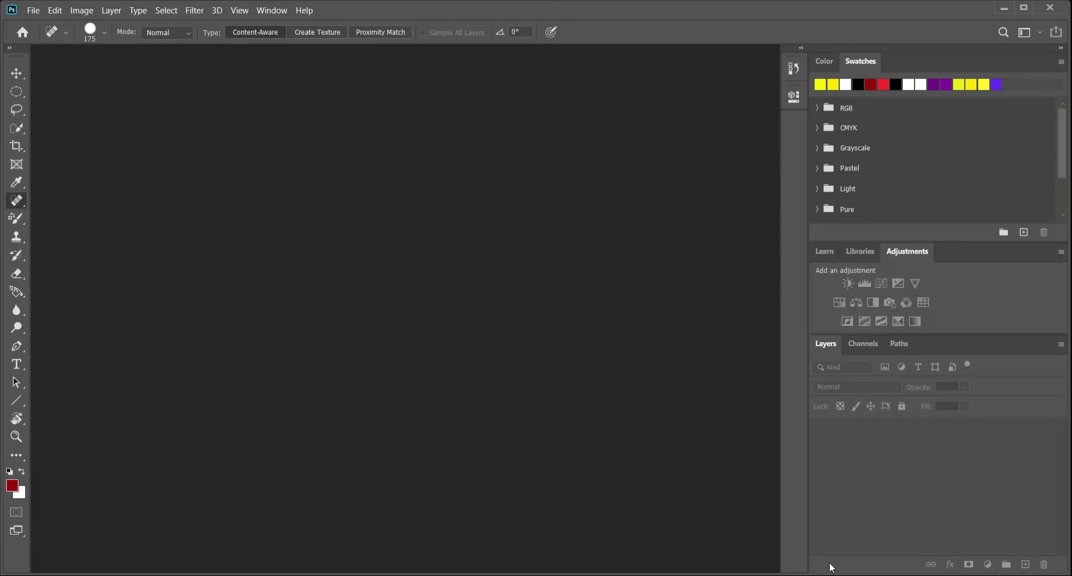
pyautogui.click(873, 344)
pyautogui.click(902, 343)
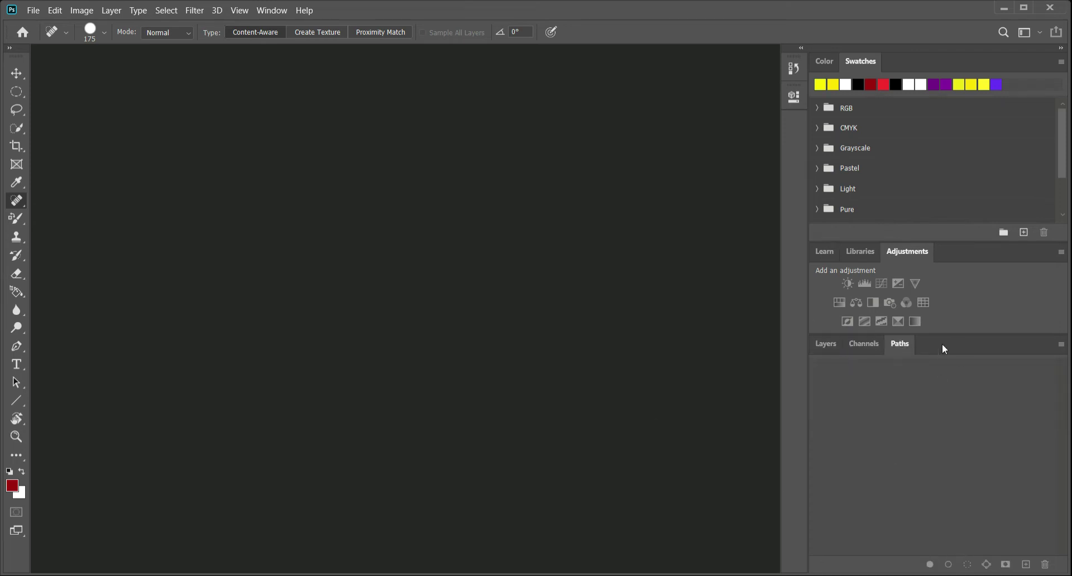
pyautogui.click(822, 59)
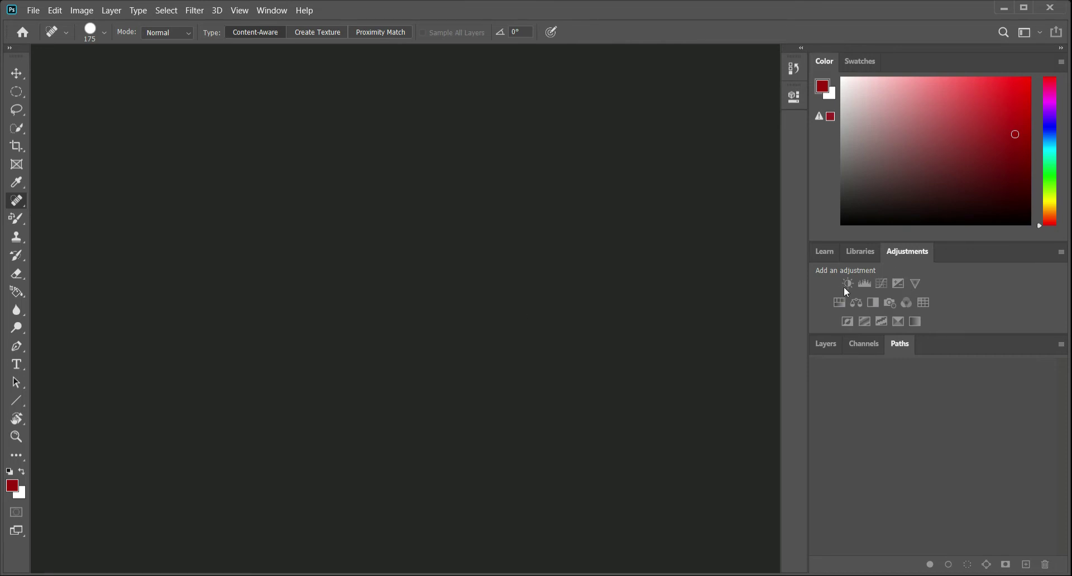
# - Switch to the Photography workspace
pyautogui.click(273, 10)
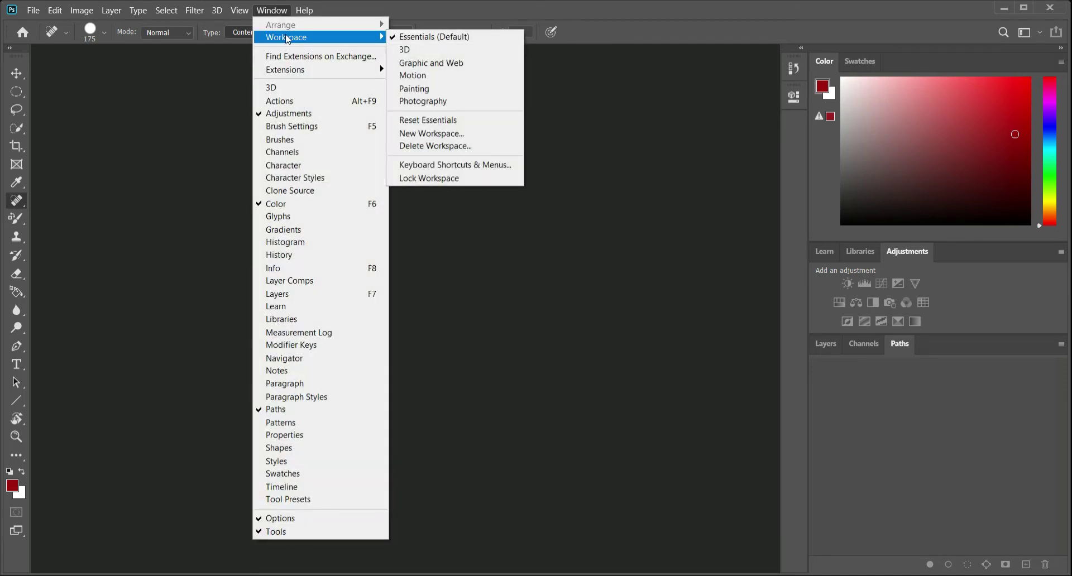
pyautogui.click(451, 101)
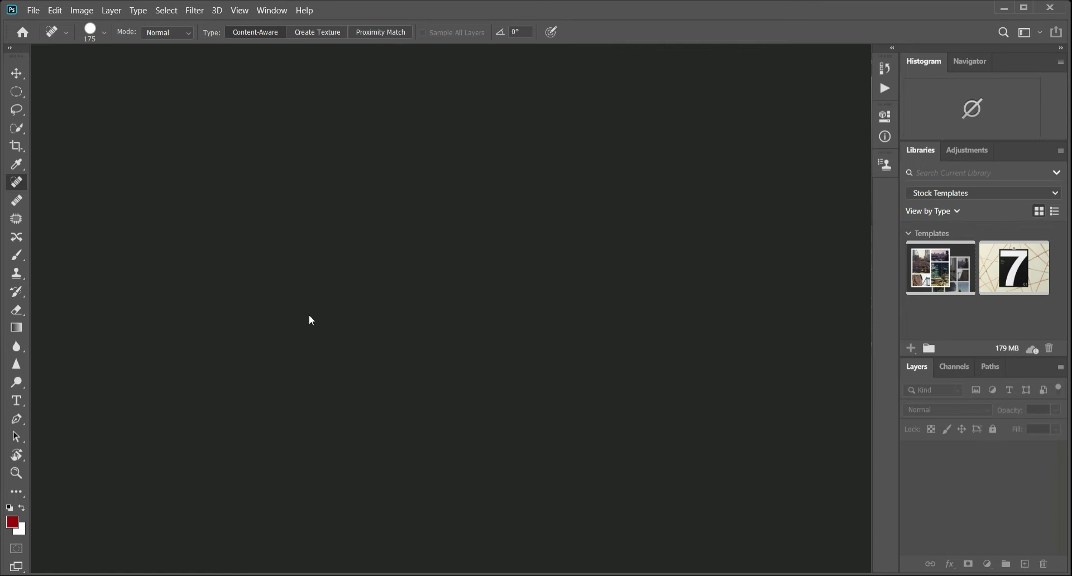
# - Open the image Bridge.jpg
pyautogui.doubleClick(340, 232)
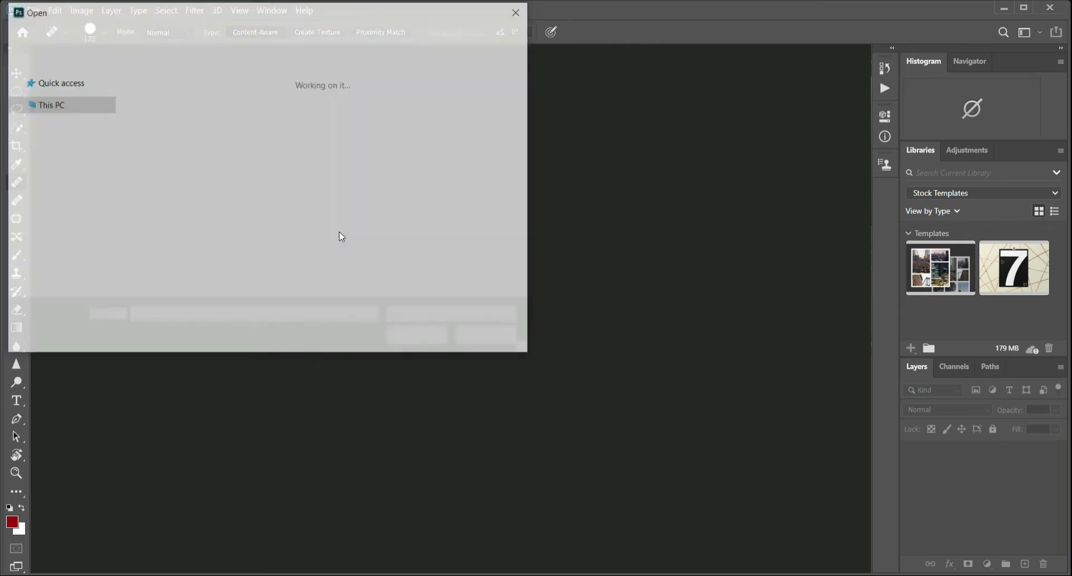
pyautogui.click(251, 107)
pyautogui.doubleClick(252, 112)
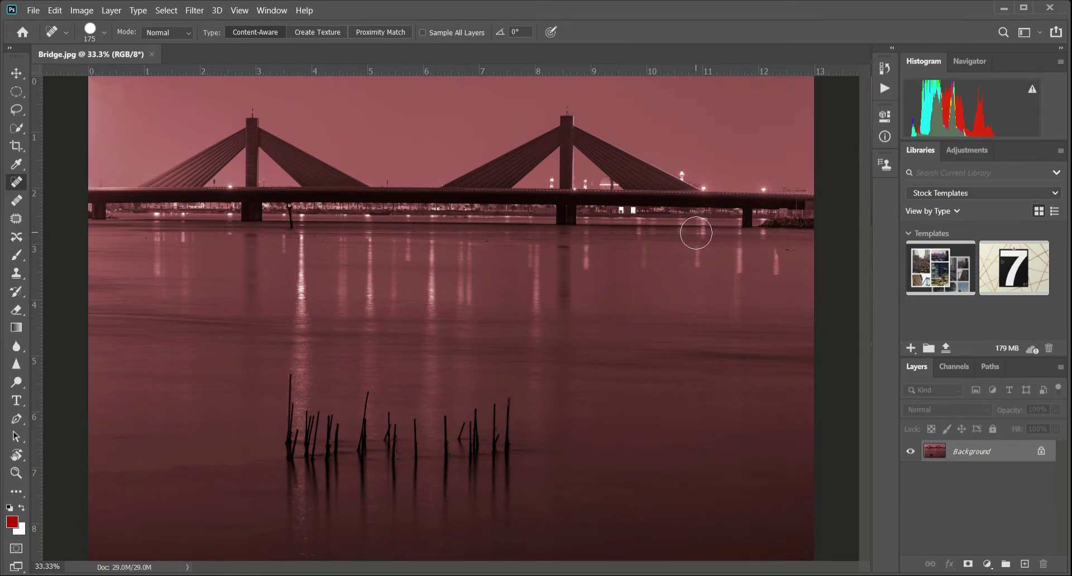
pyautogui.scroll(-2, 696, 233)
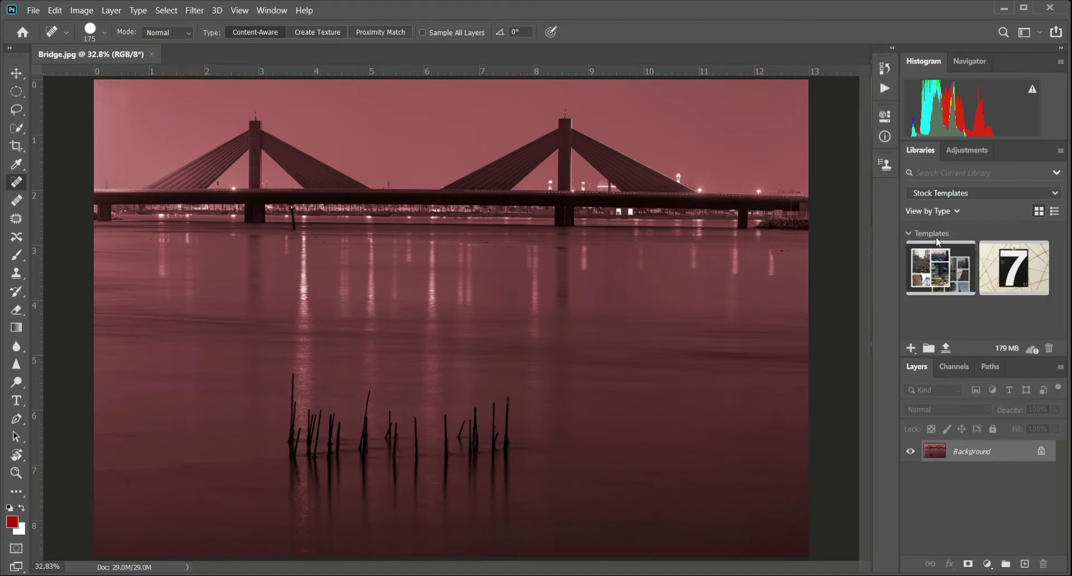
# - Check the list of available libraries and close the Libraries panel
pyautogui.click(1055, 193)
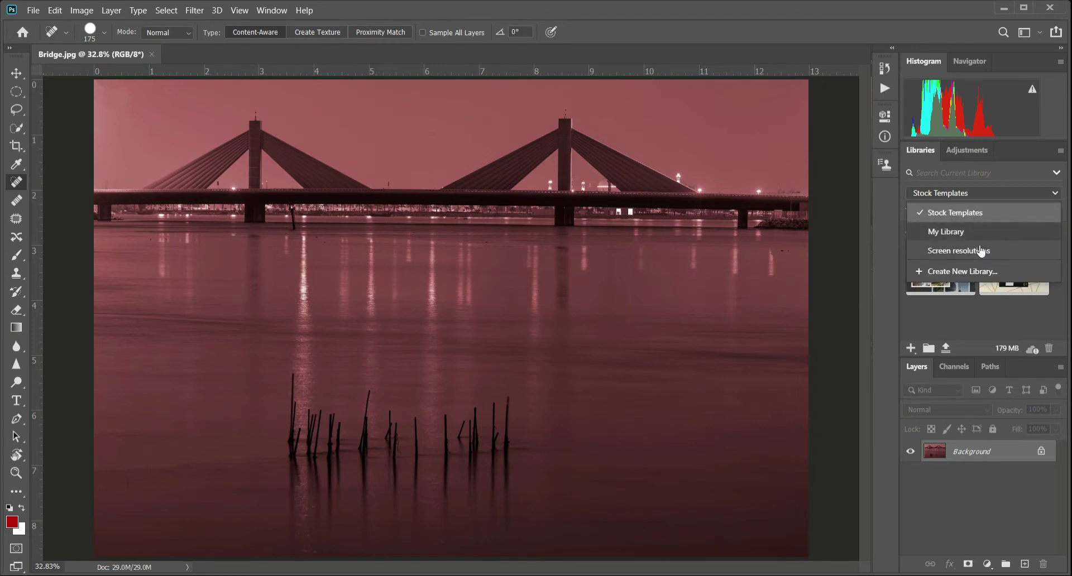
pyautogui.click(1056, 194)
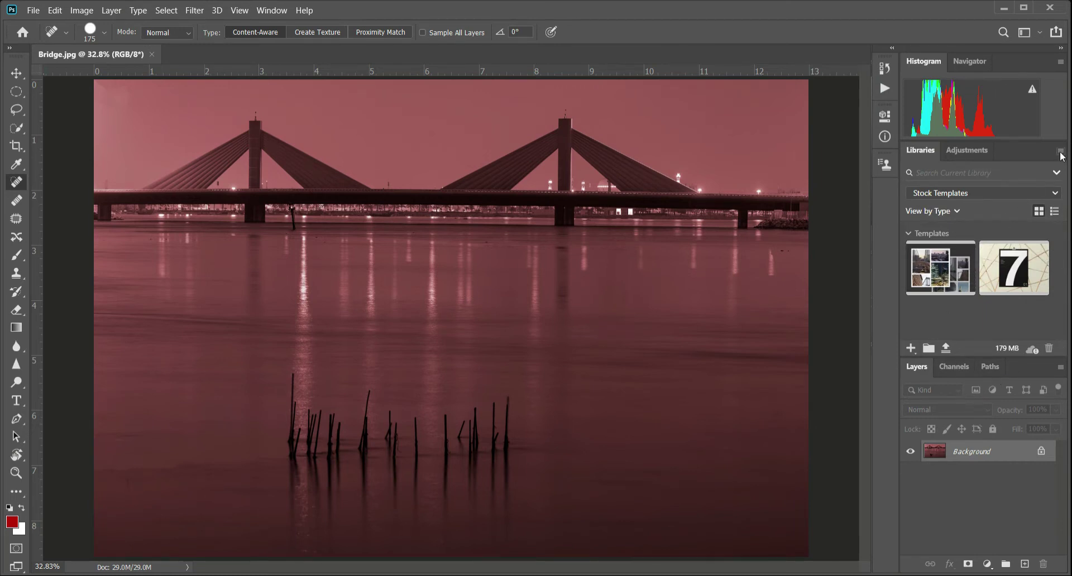
pyautogui.click(1060, 152)
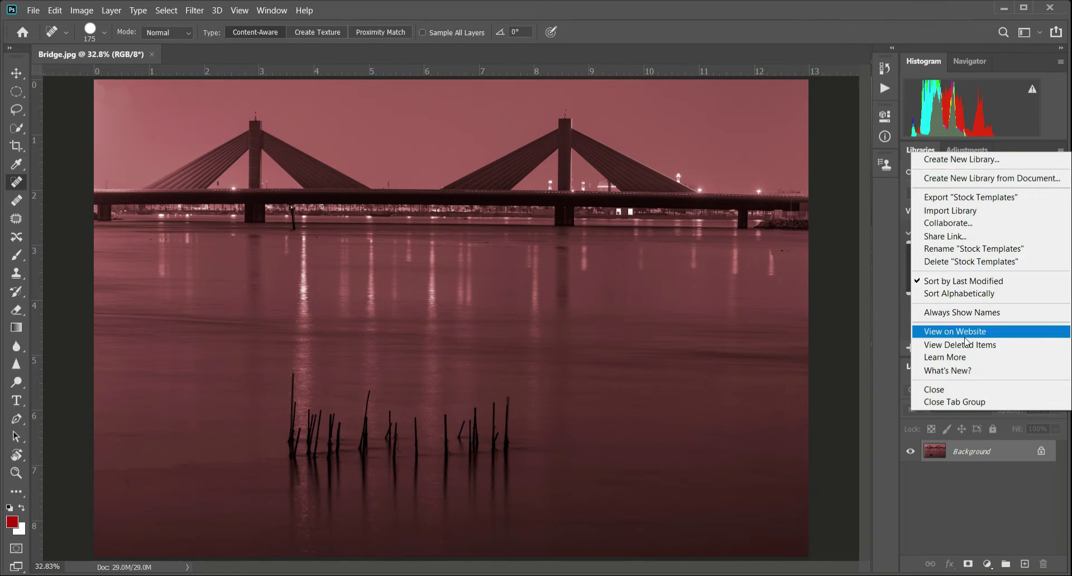
pyautogui.click(943, 391)
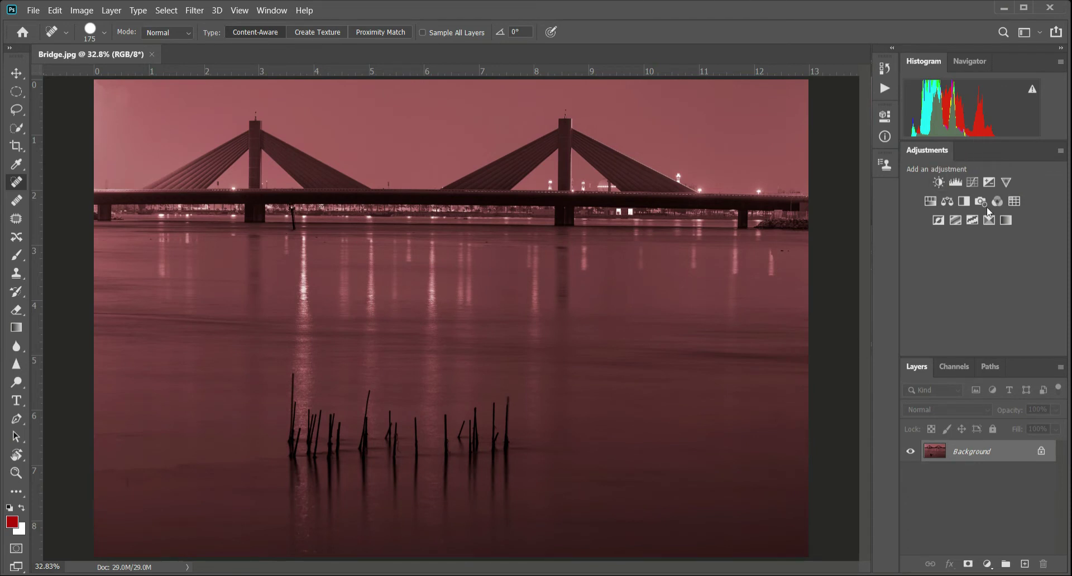
# - Close the tab group containing the Adjustments panel and refresh the histogram with uncached data
pyautogui.click(1060, 151)
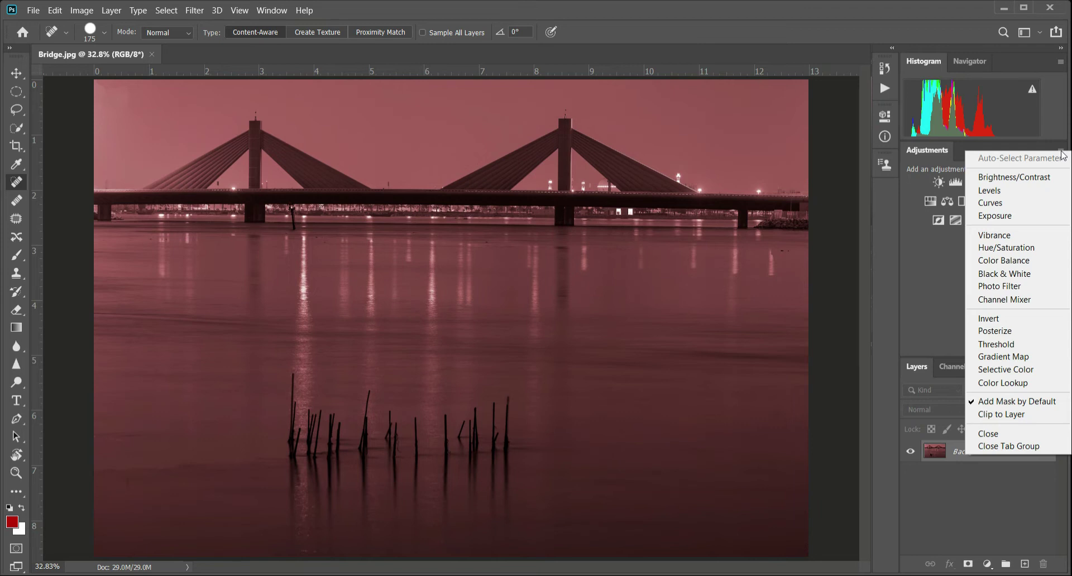
pyautogui.click(1023, 446)
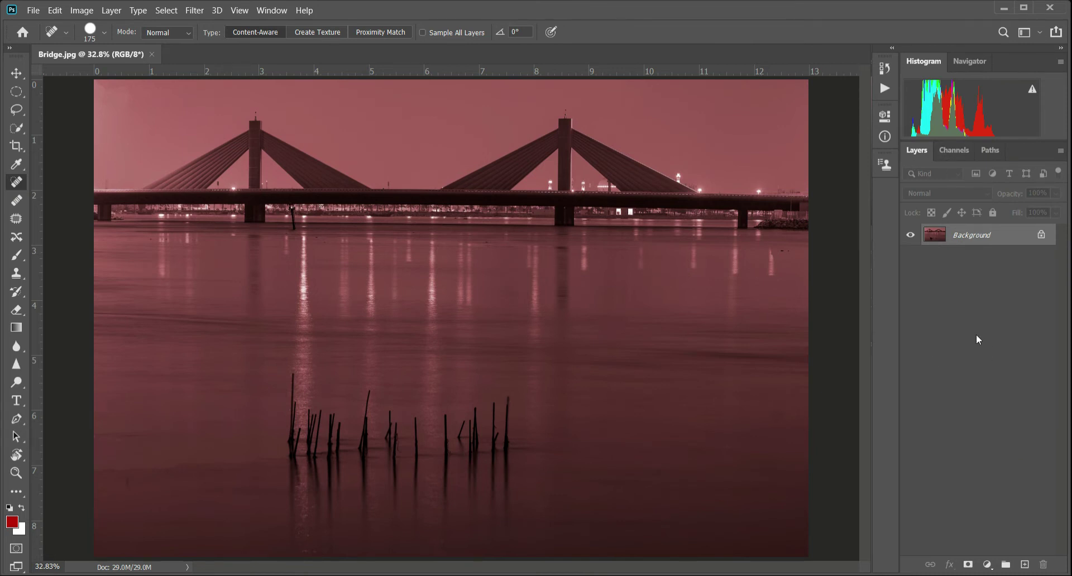
pyautogui.click(1033, 89)
# - Restore the Libraries panel to the workspace and bring the Adjustments panel beside it to the front
pyautogui.click(271, 11)
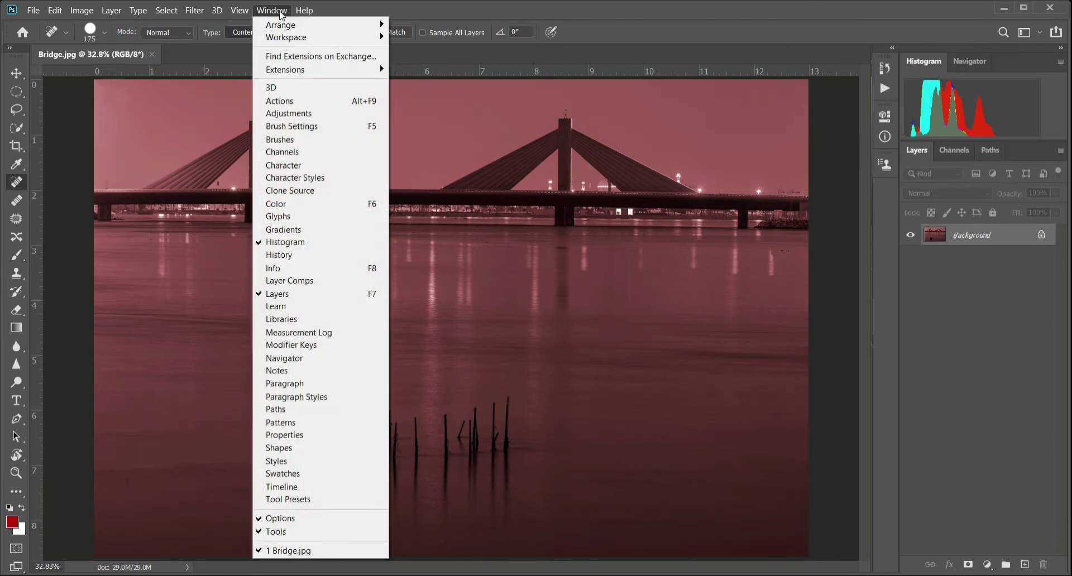
pyautogui.click(312, 323)
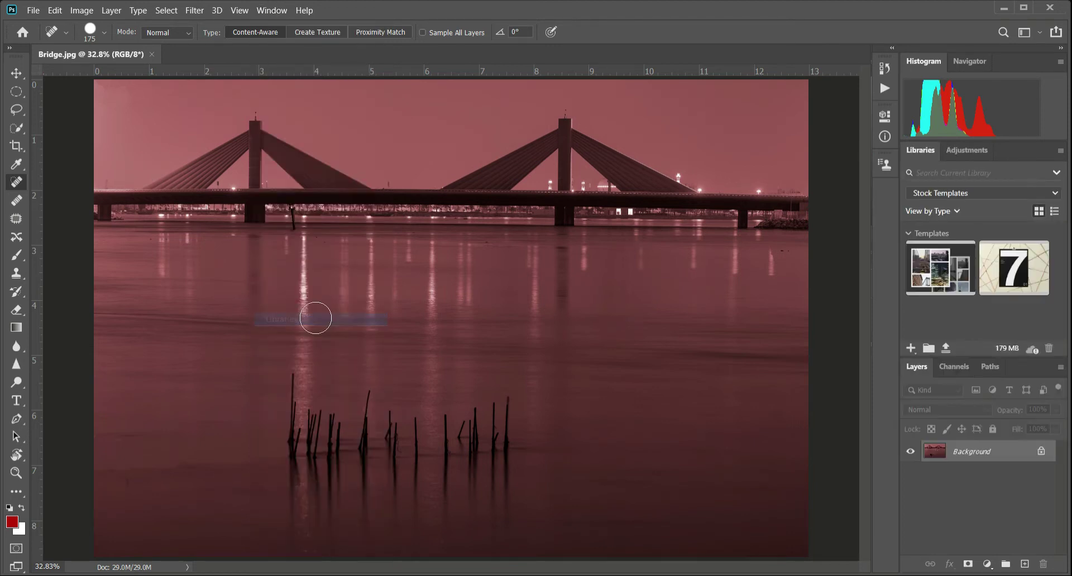
pyautogui.click(968, 150)
pyautogui.click(919, 151)
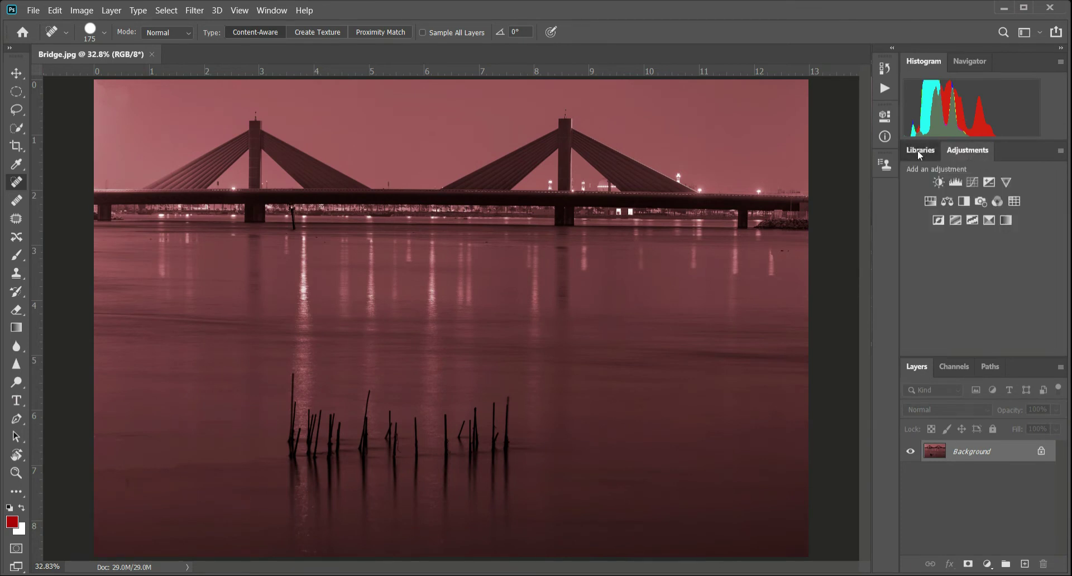
pyautogui.click(978, 148)
# - Hide the Layers panel and show it again
pyautogui.click(272, 11)
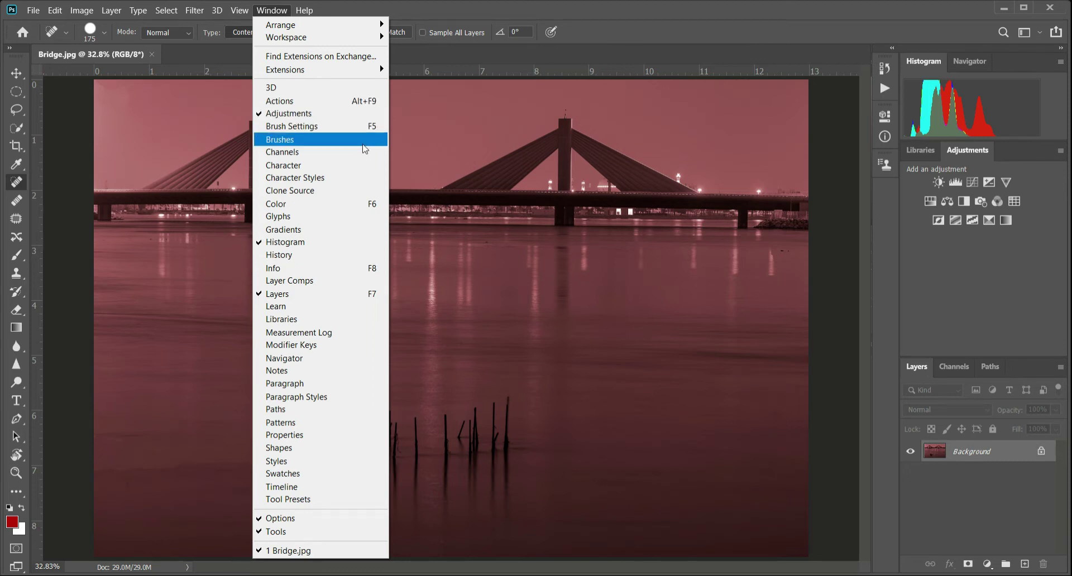
pyautogui.click(357, 296)
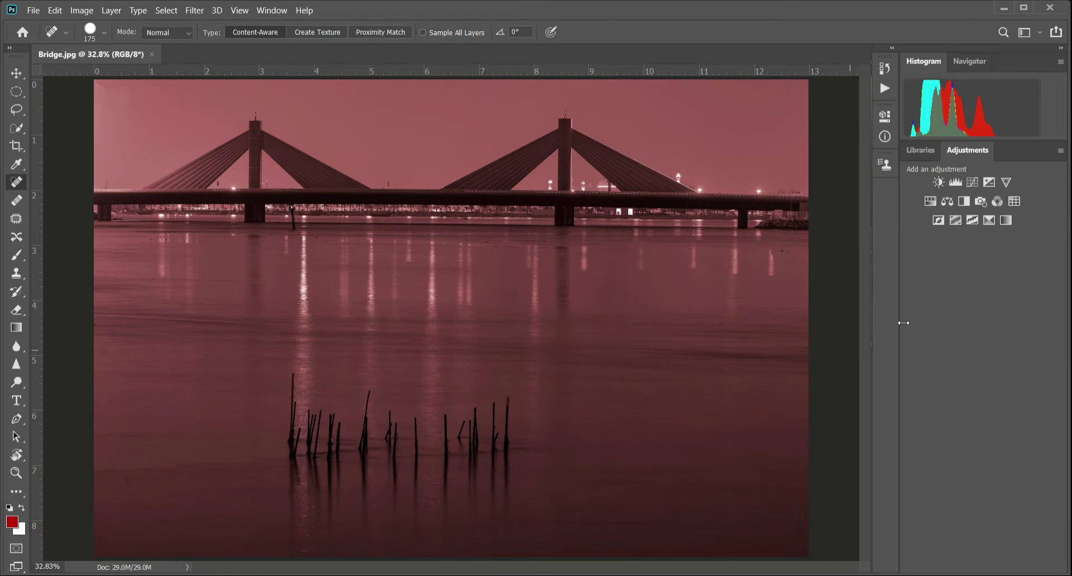
pyautogui.click(268, 12)
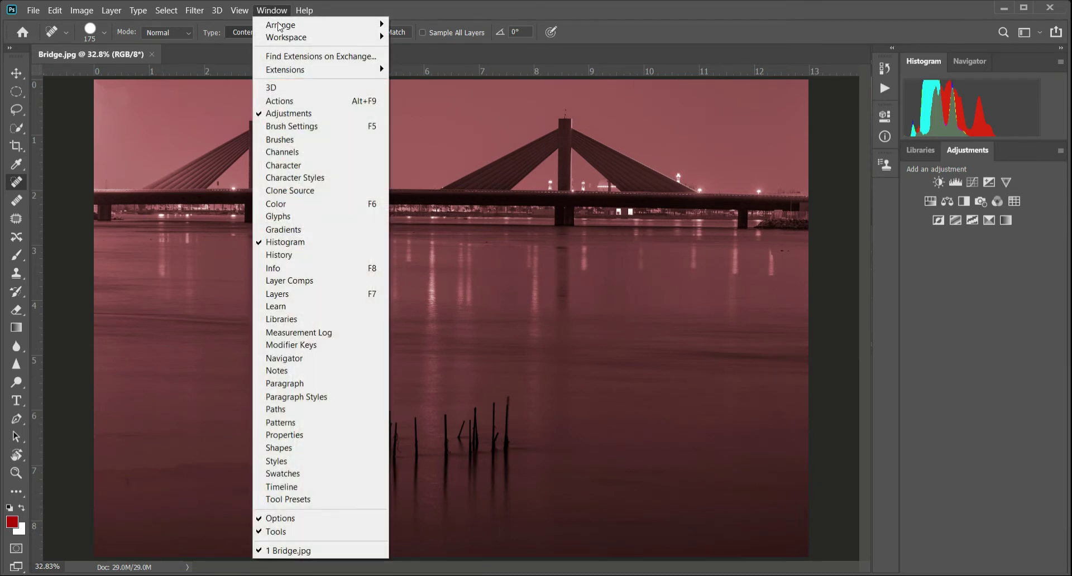
pyautogui.click(320, 299)
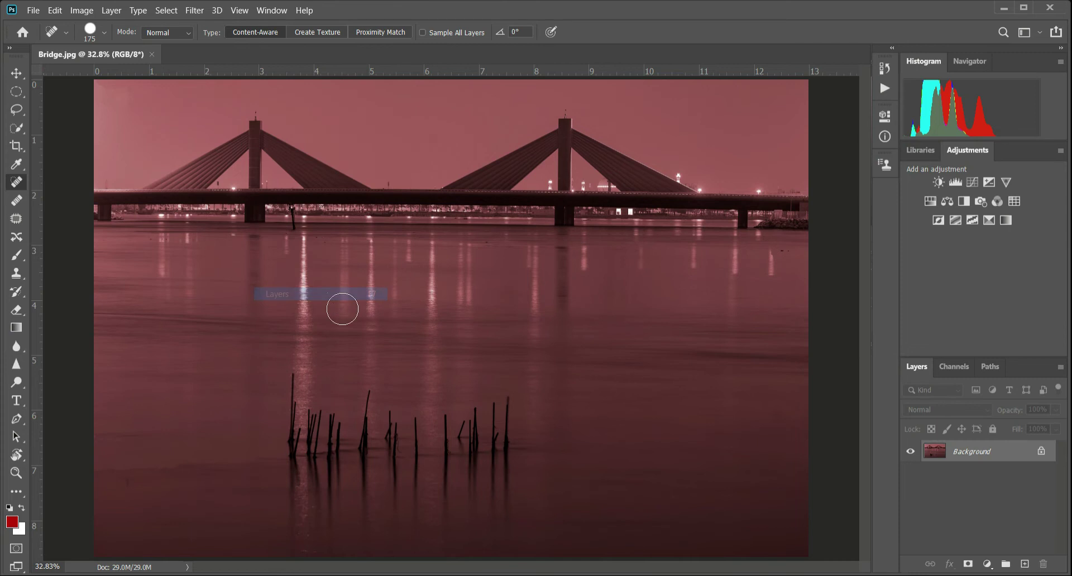
# - Browse the Channels, Layers and Paths panels in their shared group and leave Paths in front
pyautogui.click(951, 366)
pyautogui.click(916, 366)
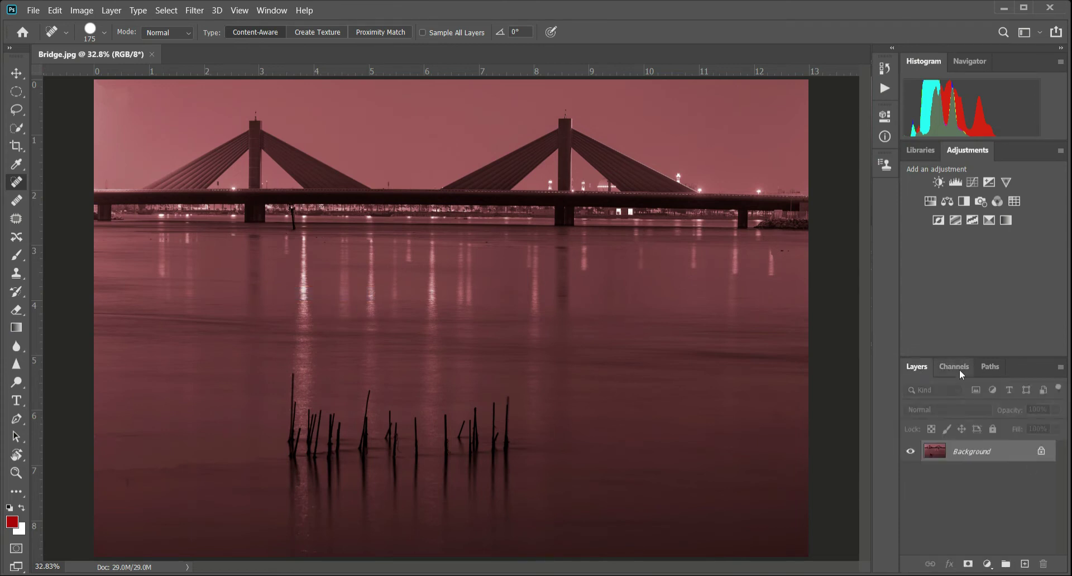
pyautogui.click(267, 13)
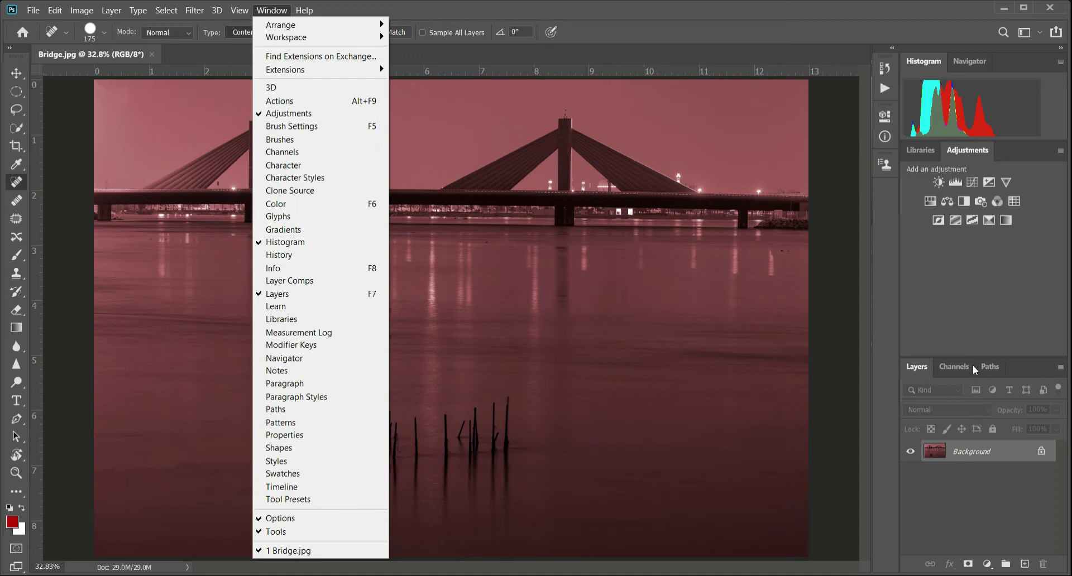
pyautogui.click(958, 365)
pyautogui.click(994, 368)
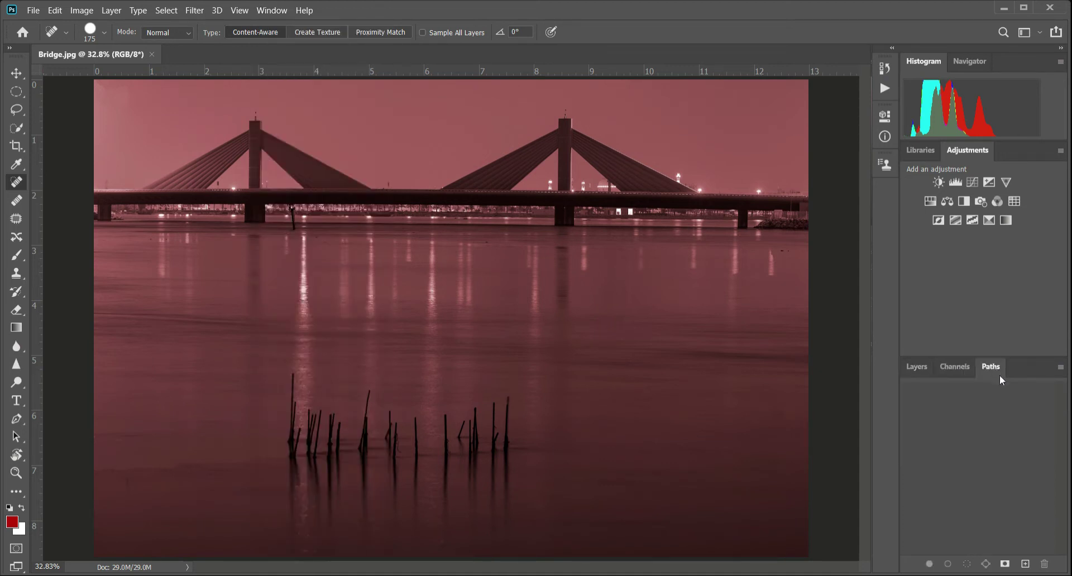
pyautogui.click(916, 368)
pyautogui.click(951, 366)
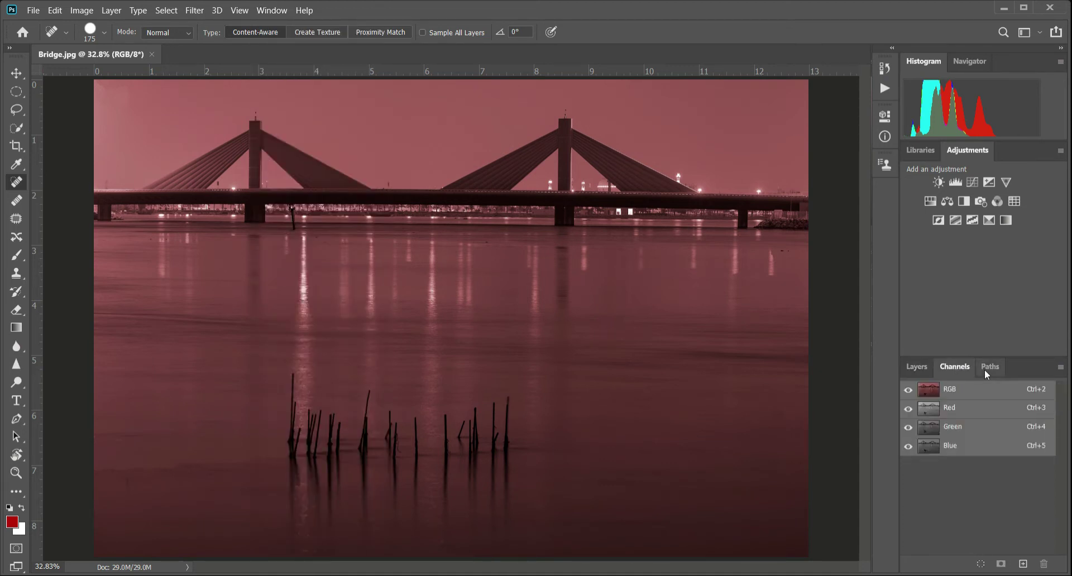
pyautogui.click(989, 368)
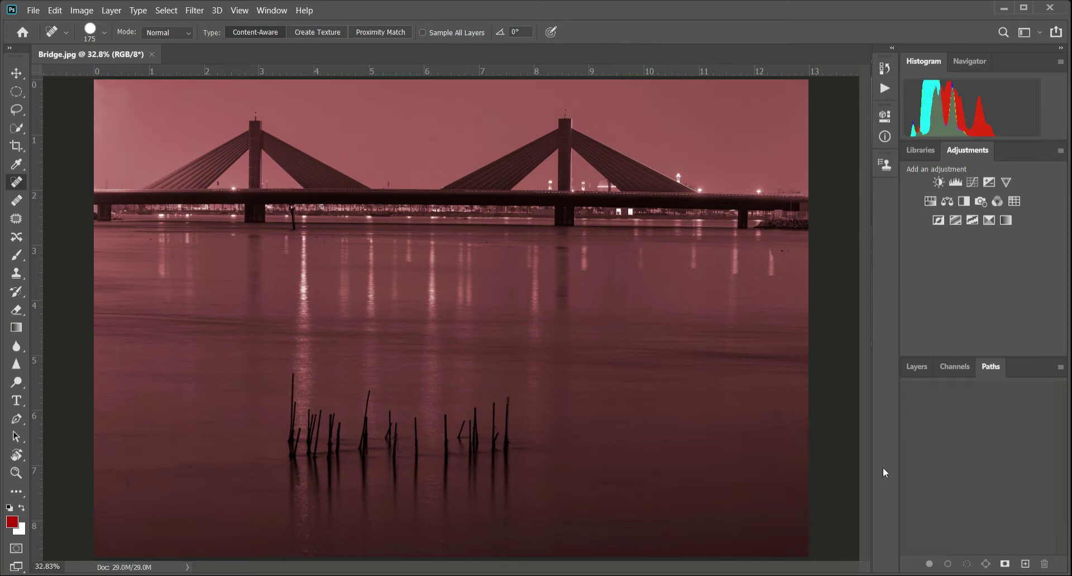
# - Expand the iconized panel dock to view History, Properties and Clone Source, check the list of open panels, and collapse the dock
pyautogui.click(893, 49)
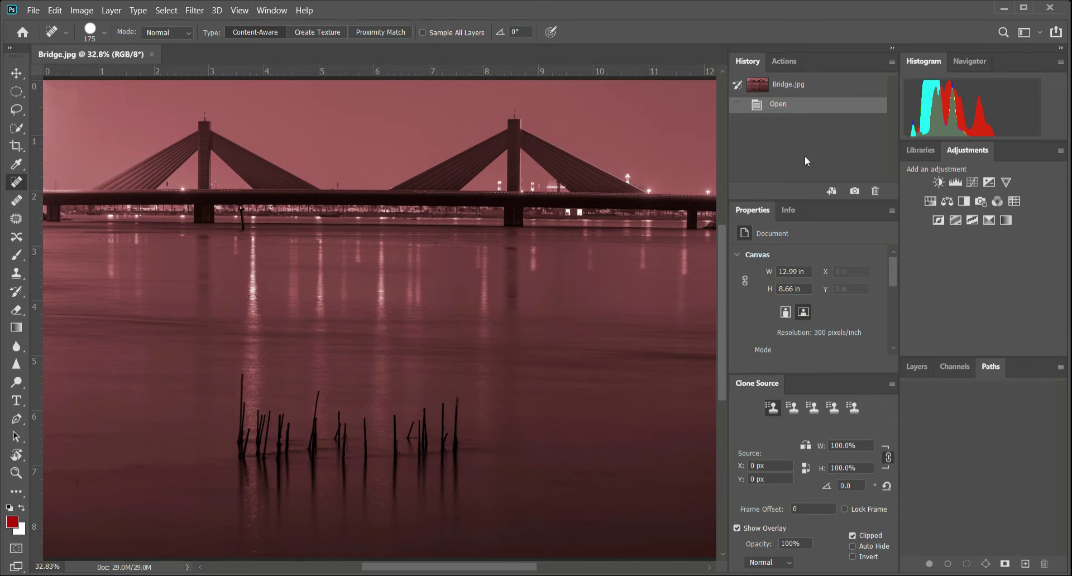
pyautogui.moveTo(803, 210)
pyautogui.mouseDown()
pyautogui.moveTo(763, 213)
pyautogui.moveTo(799, 213)
pyautogui.mouseUp()
pyautogui.click(281, 12)
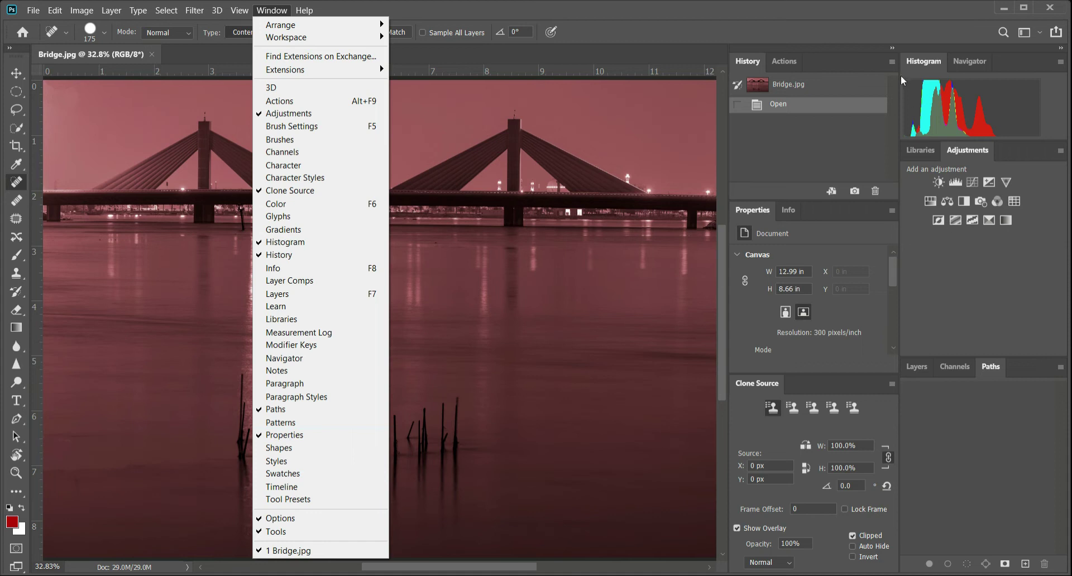
pyautogui.click(893, 48)
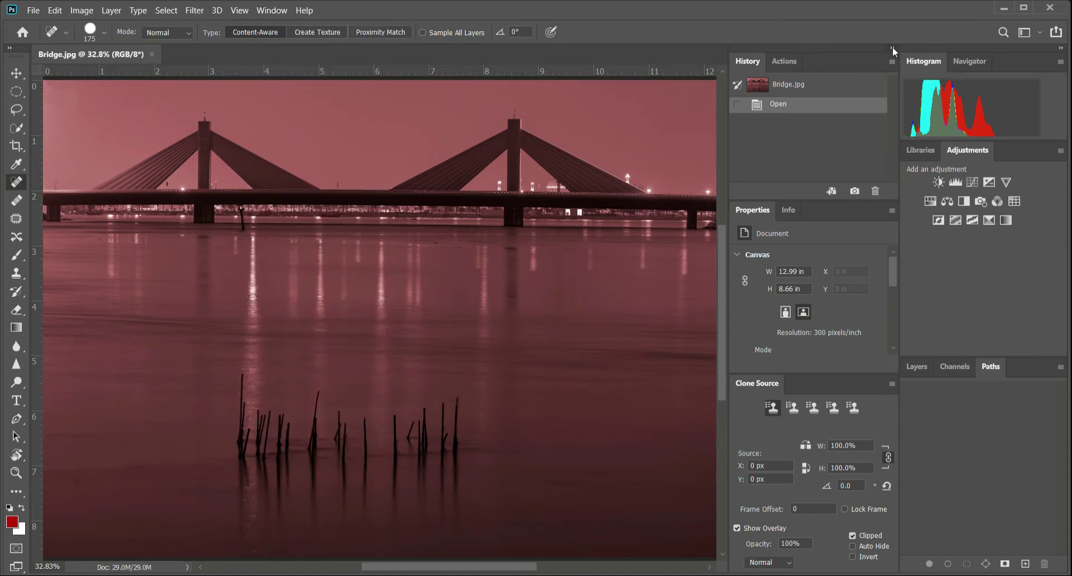
pyautogui.click(892, 48)
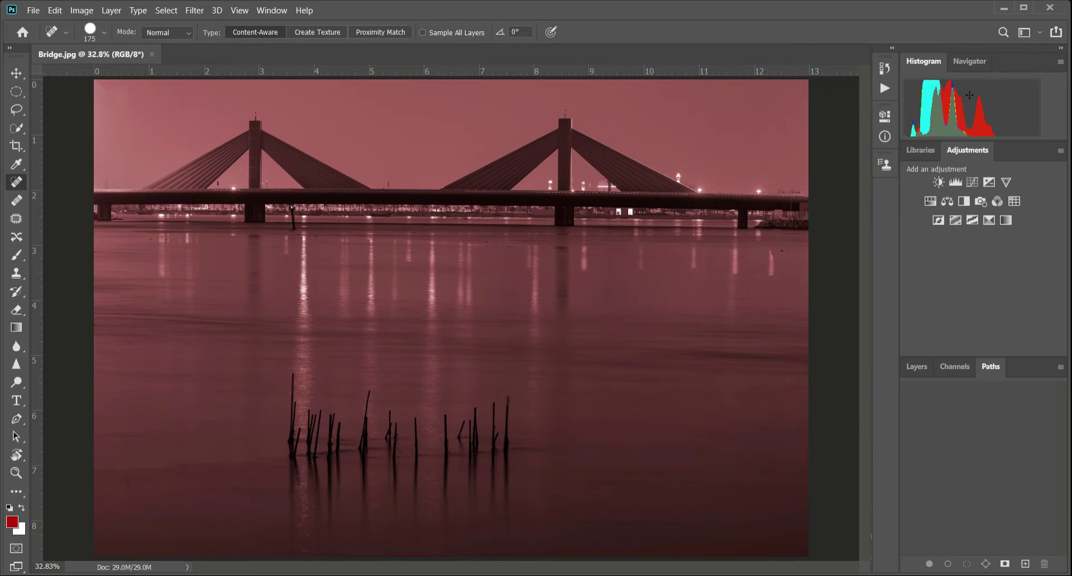
# - Check the Histogram panel's Compact View and change it to Expanded View
pyautogui.click(1061, 61)
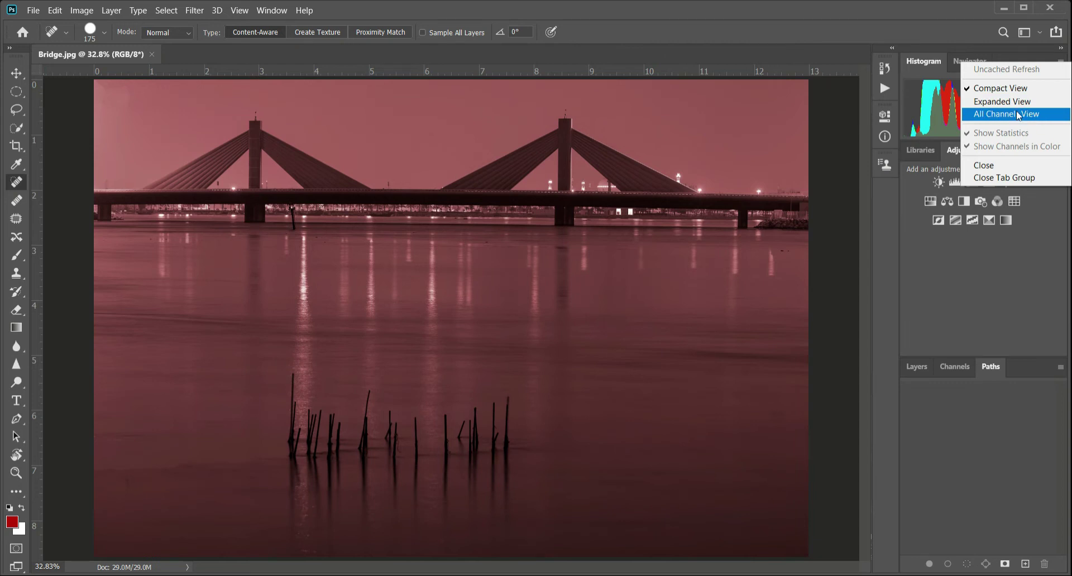
pyautogui.click(1019, 89)
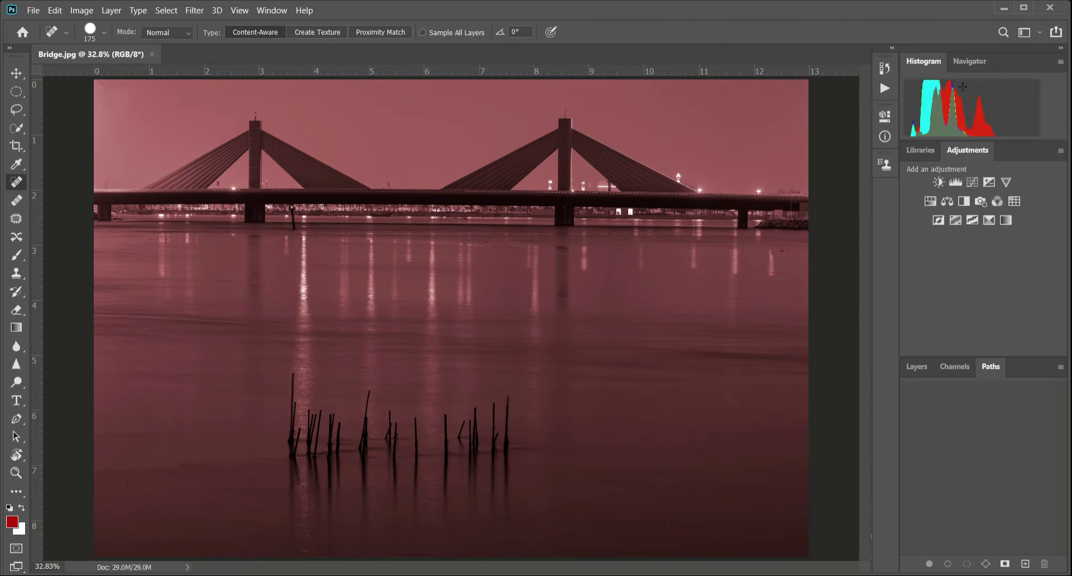
pyautogui.click(1060, 62)
pyautogui.click(1016, 104)
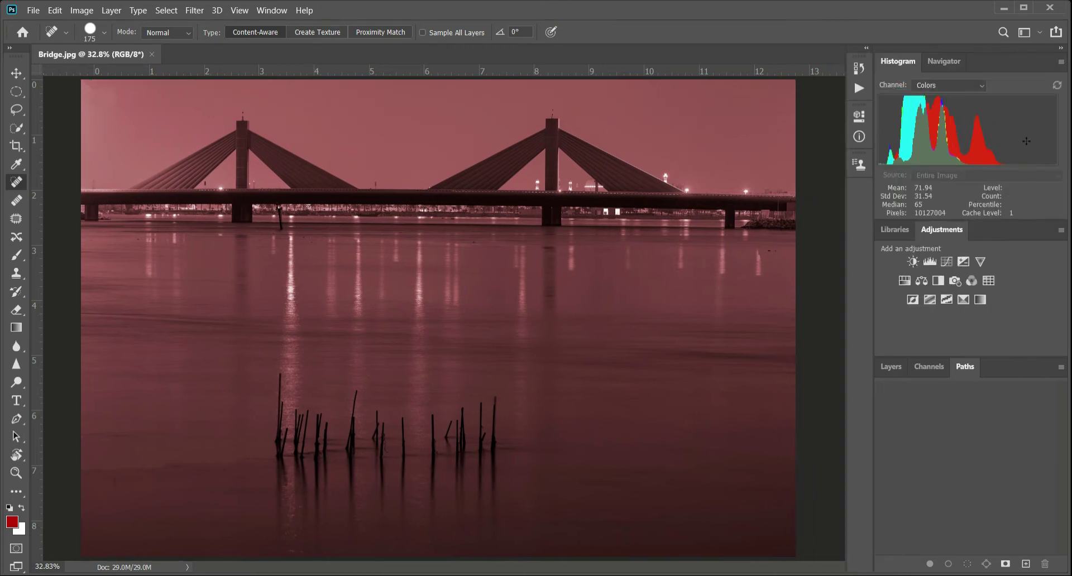
# - Compare the histogram's RGB and Colors channel displays and change the panel to All Channels View
pyautogui.click(983, 86)
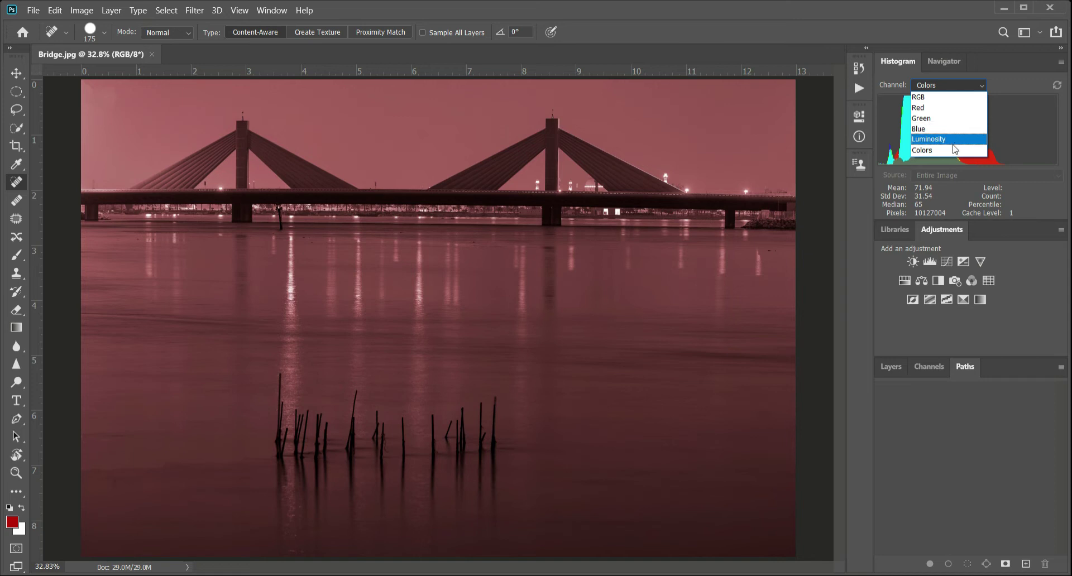
pyautogui.click(943, 97)
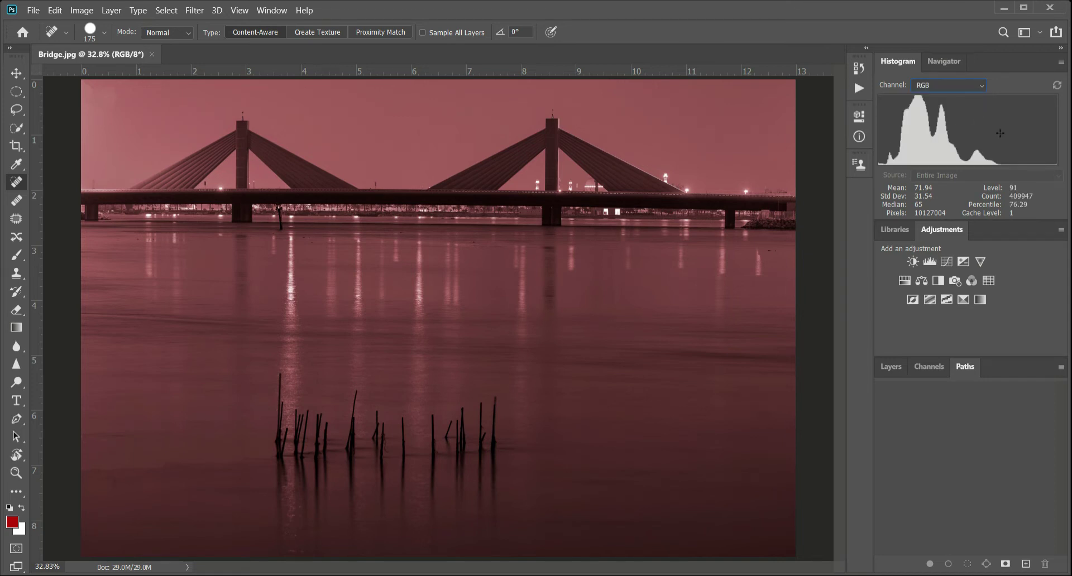
pyautogui.click(982, 86)
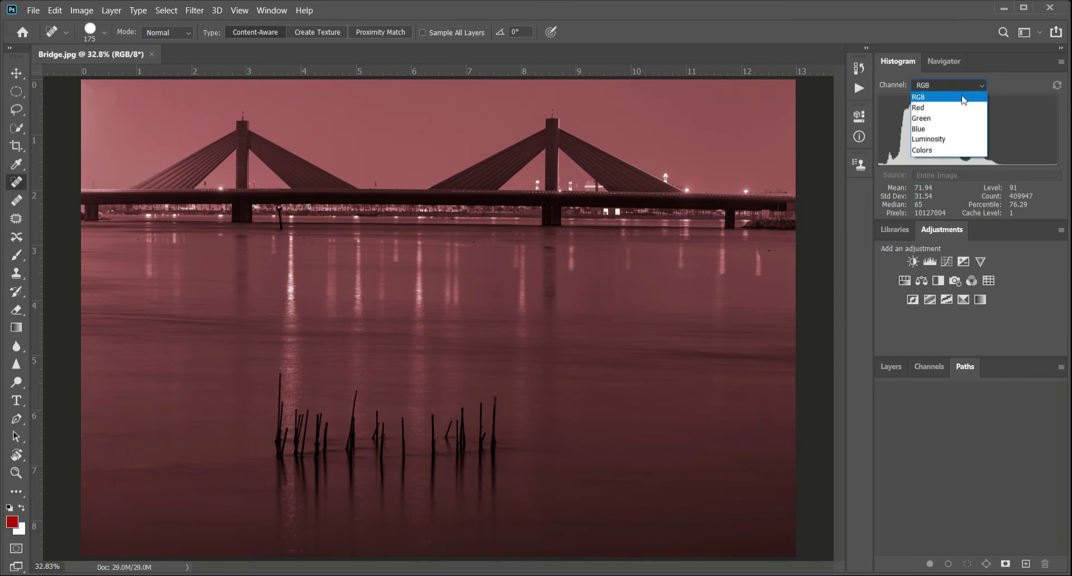
pyautogui.click(940, 153)
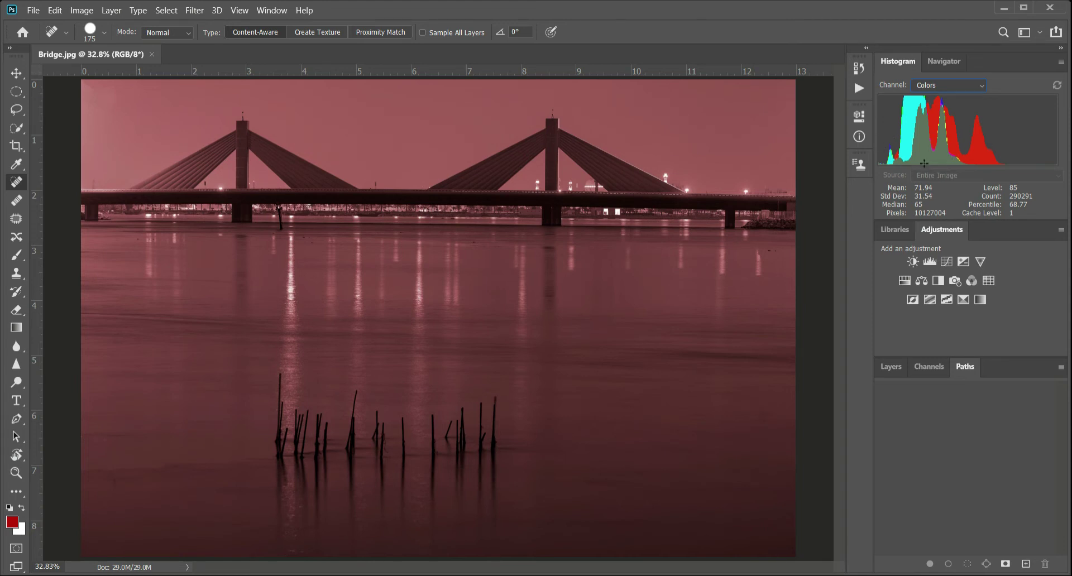
pyautogui.click(1060, 62)
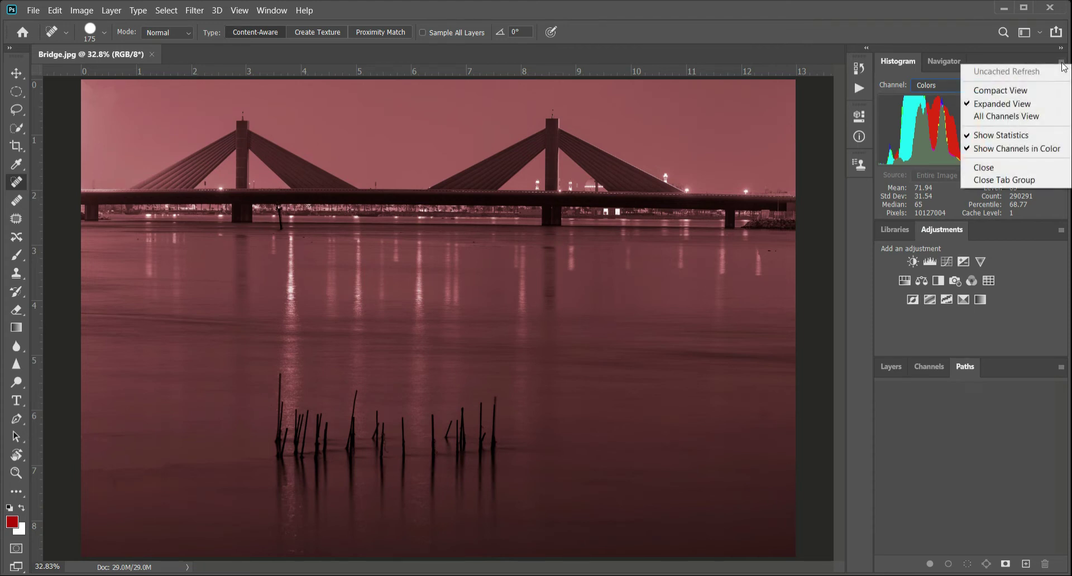
pyautogui.click(1000, 117)
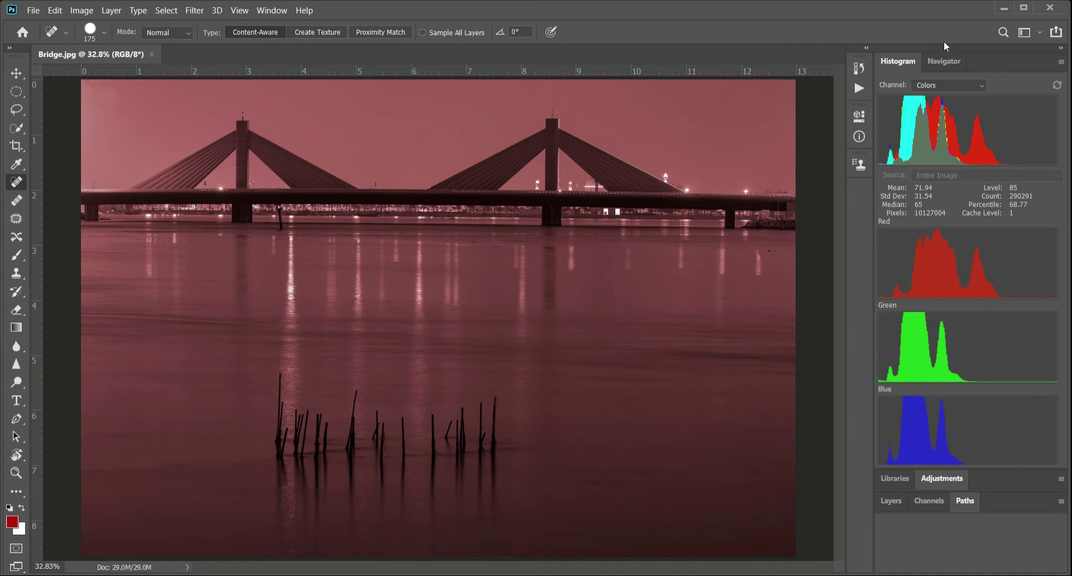
# - Bring the Navigator panel to the front, collapse and re-expand its dock, and close the Navigator panel
pyautogui.click(945, 57)
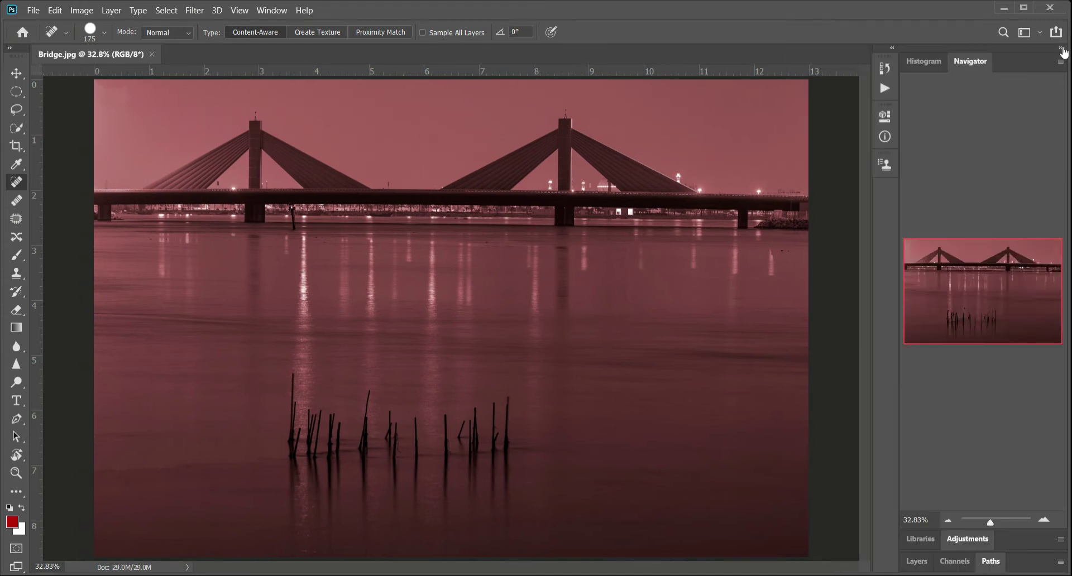
pyautogui.click(1062, 50)
pyautogui.click(1060, 49)
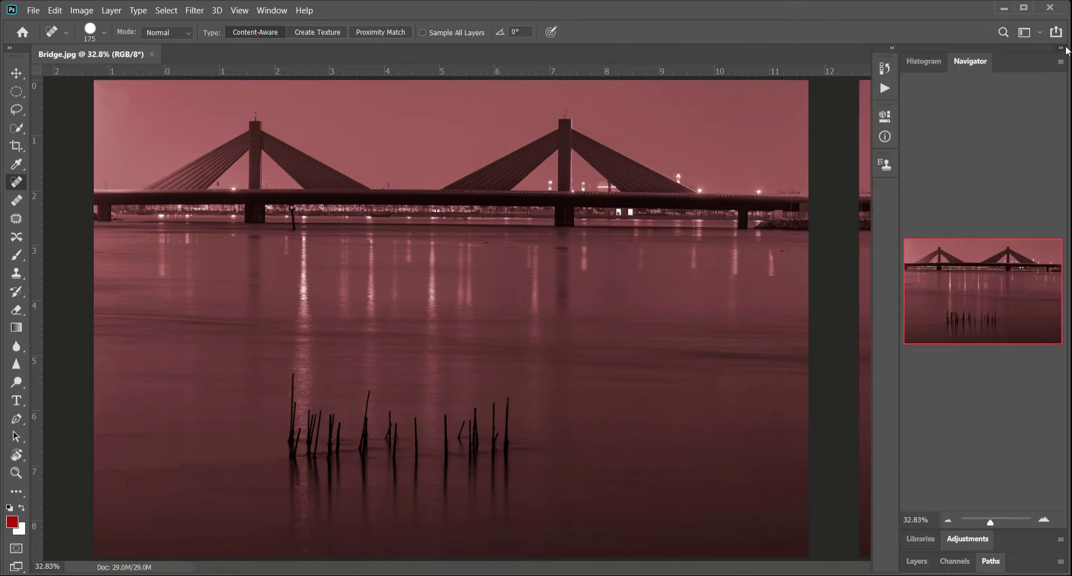
pyautogui.click(1060, 62)
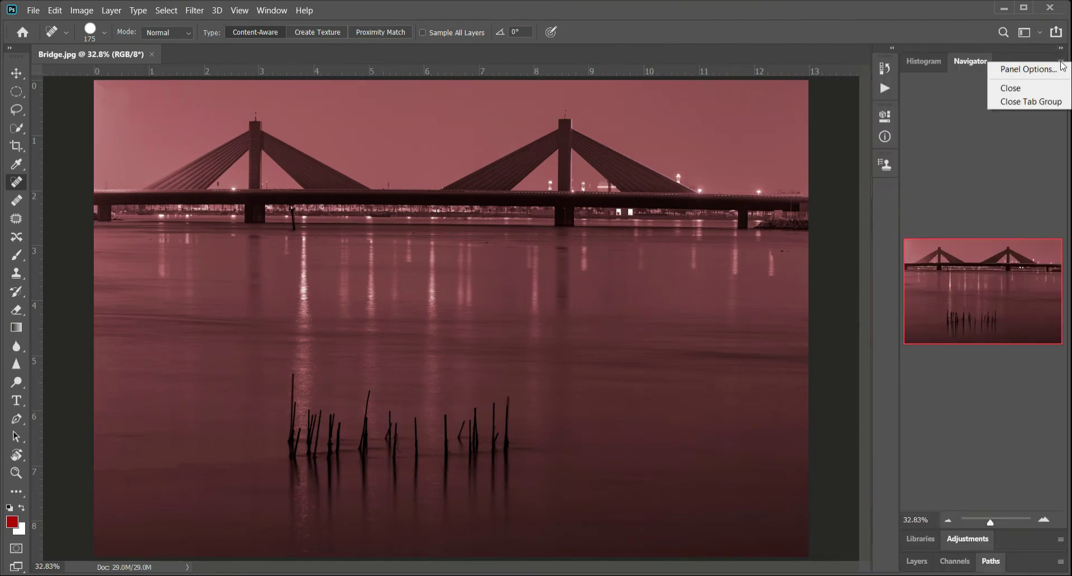
pyautogui.click(1030, 87)
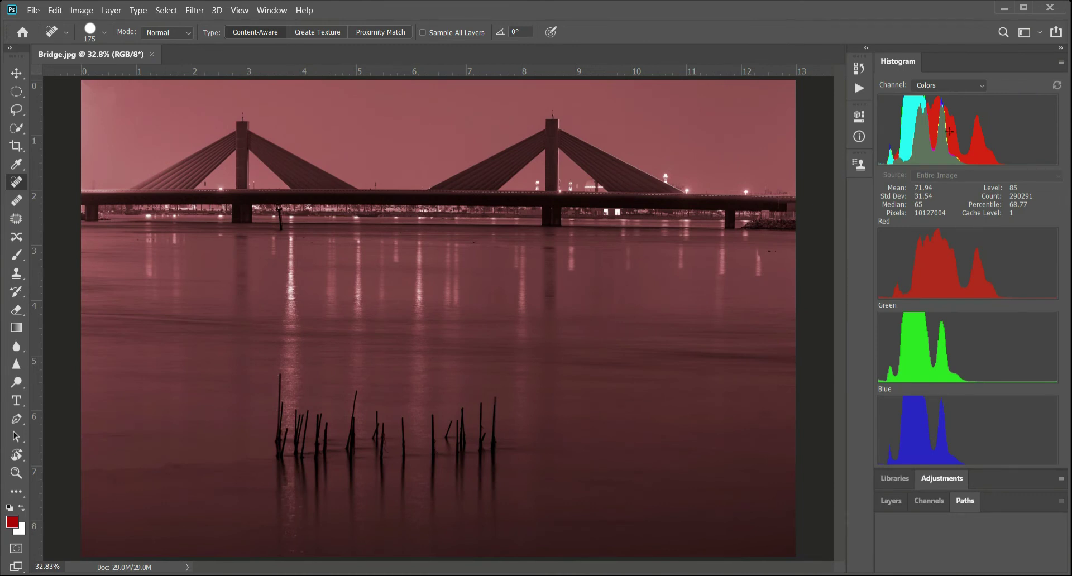
# - Expand the Paths panel group and reset the Photography workspace to its default layout
pyautogui.click(971, 502)
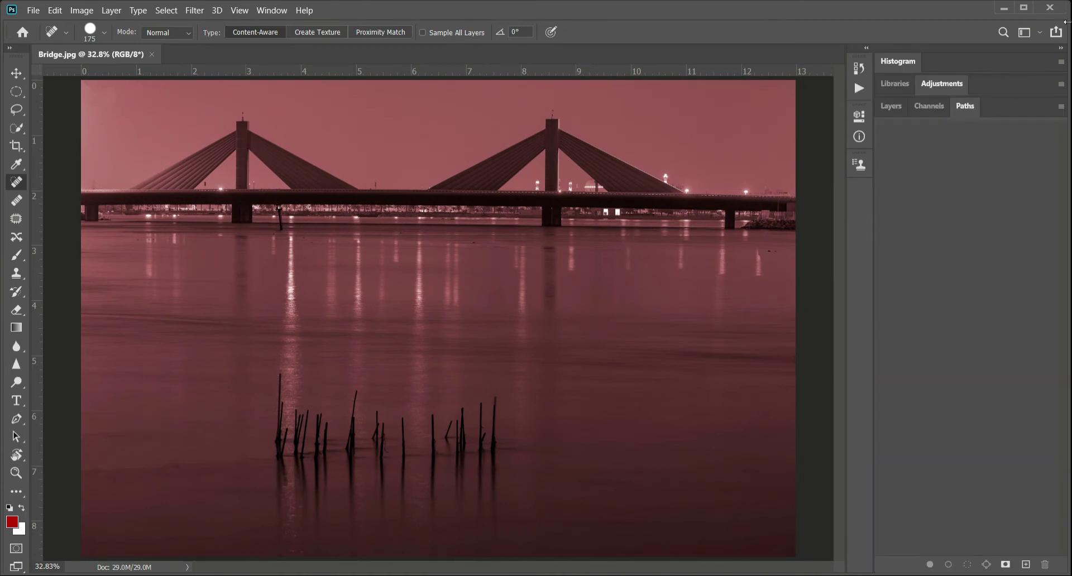
pyautogui.click(272, 11)
pyautogui.moveTo(301, 37)
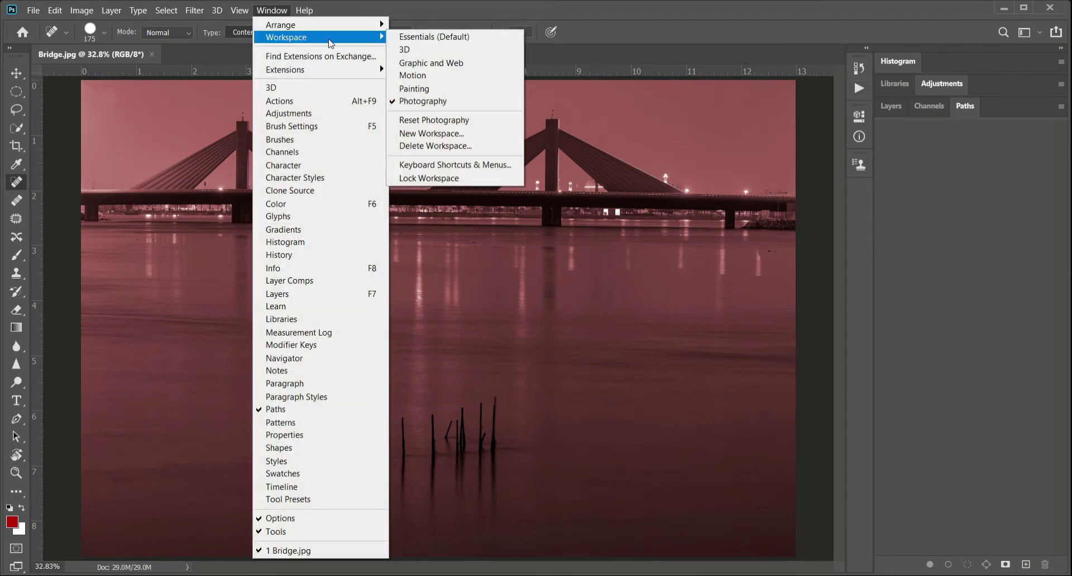
pyautogui.click(469, 121)
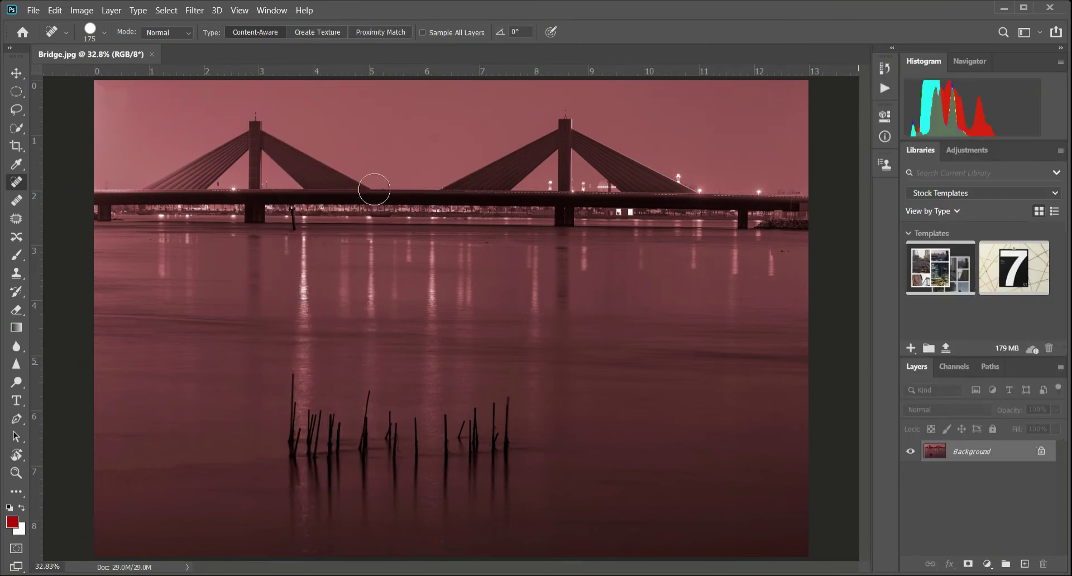
# - Switch to the 3D workspace and return to the Photography workspace
pyautogui.click(274, 13)
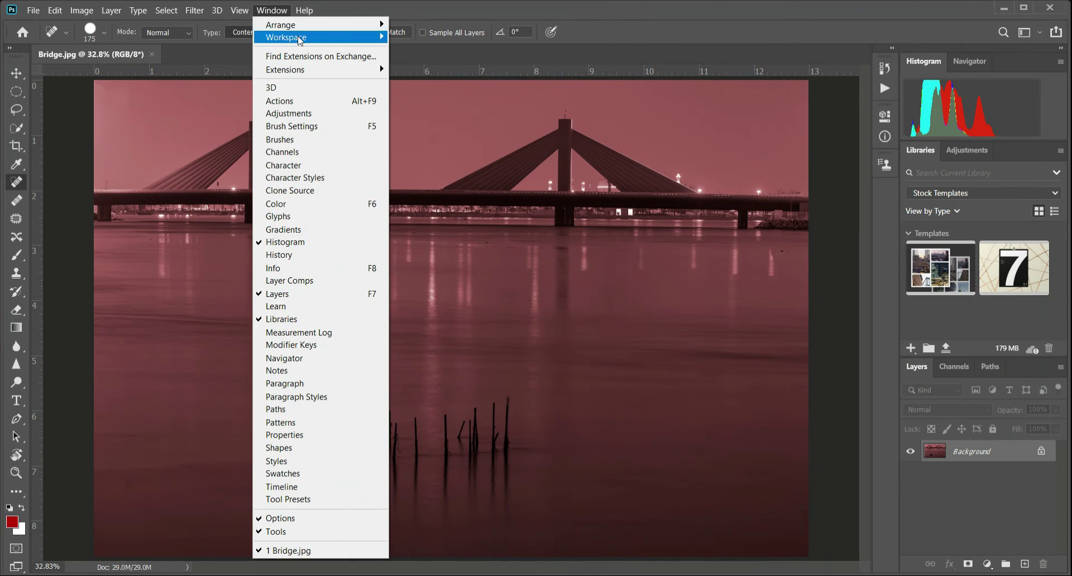
pyautogui.moveTo(301, 39)
pyautogui.click(424, 50)
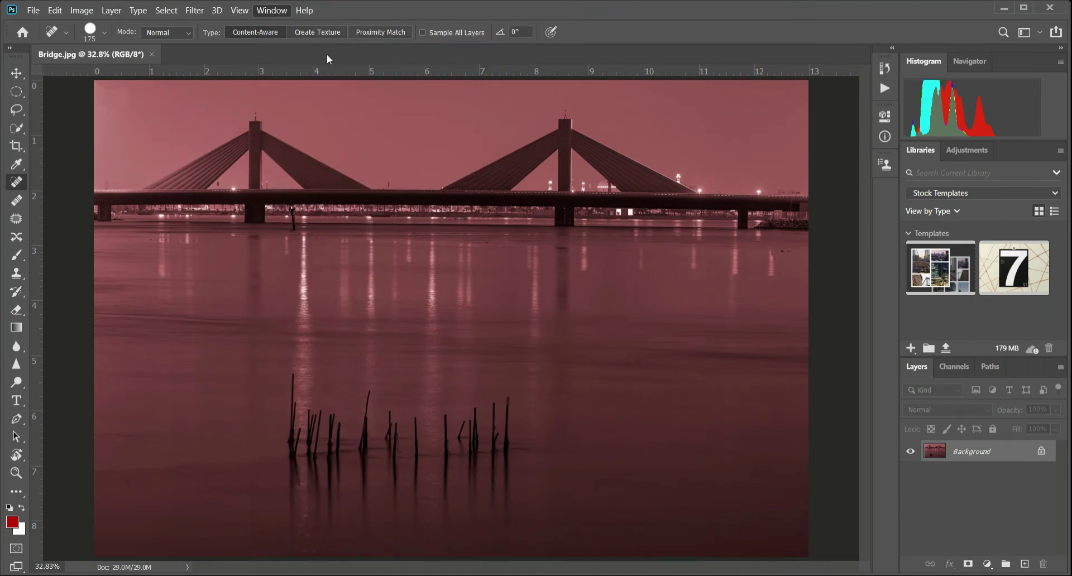
pyautogui.click(271, 12)
pyautogui.moveTo(343, 40)
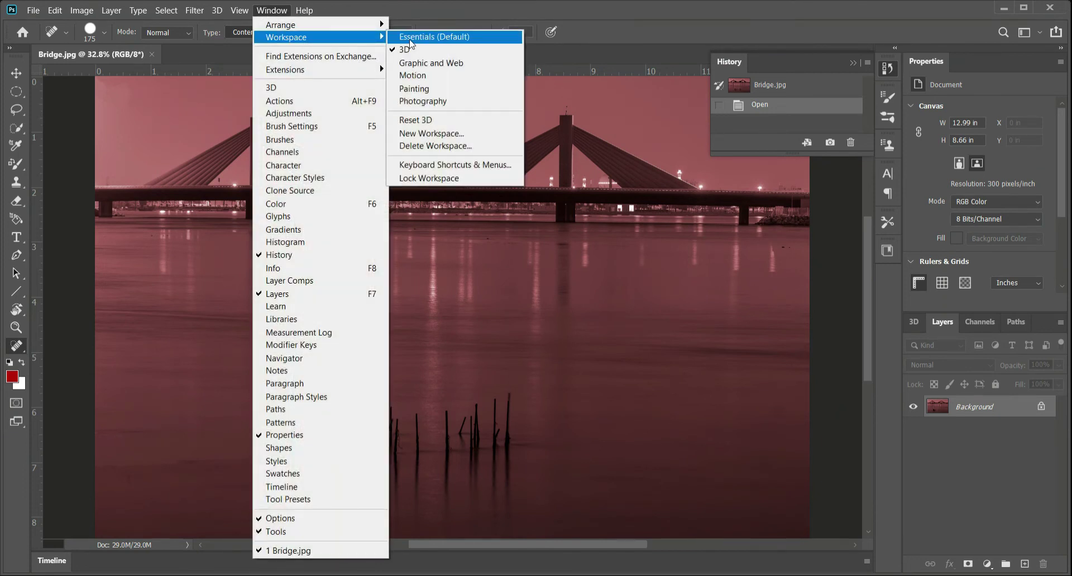
pyautogui.click(453, 102)
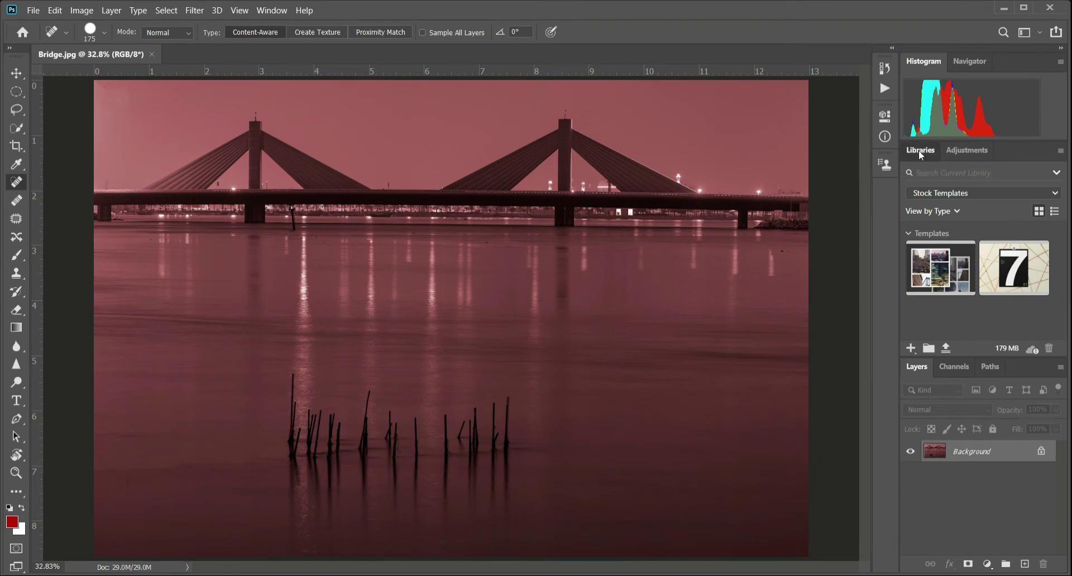
# - Close the Libraries panel and move the Adjustments panel into the Layers, Channels and Paths group after Paths
pyautogui.click(1060, 151)
pyautogui.click(934, 389)
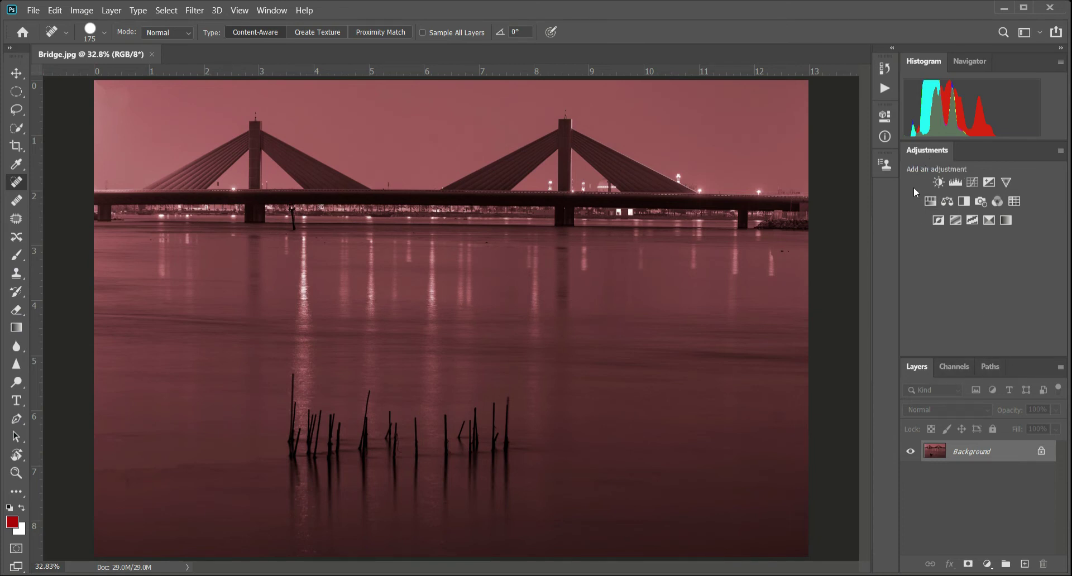
pyautogui.moveTo(924, 147); pyautogui.dragTo(1018, 370)
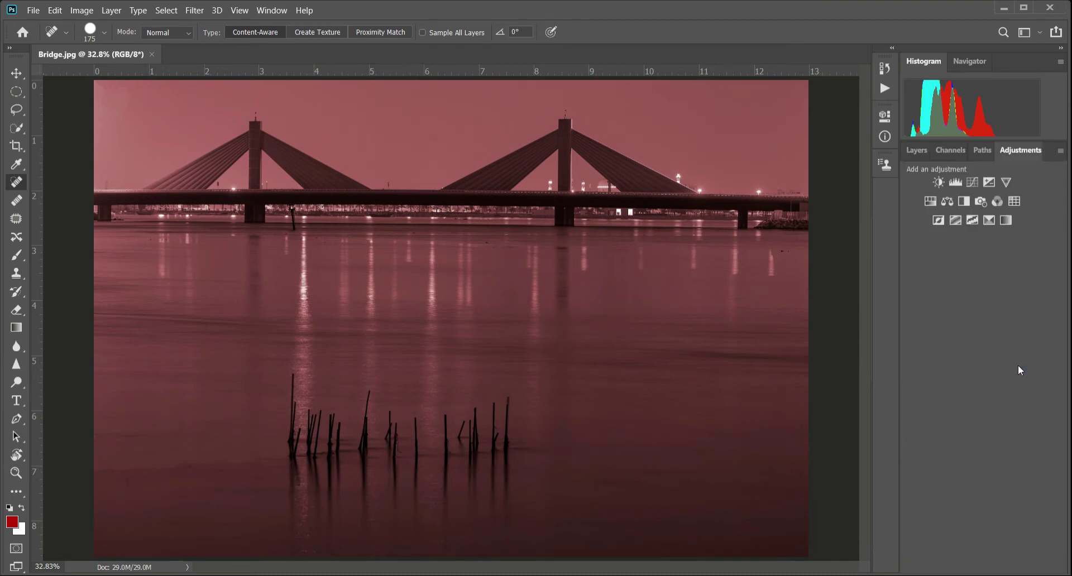
# - Browse the Layers, Channels, Paths and Adjustments panels in the combined group and leave Layers in front
pyautogui.click(916, 150)
pyautogui.click(950, 150)
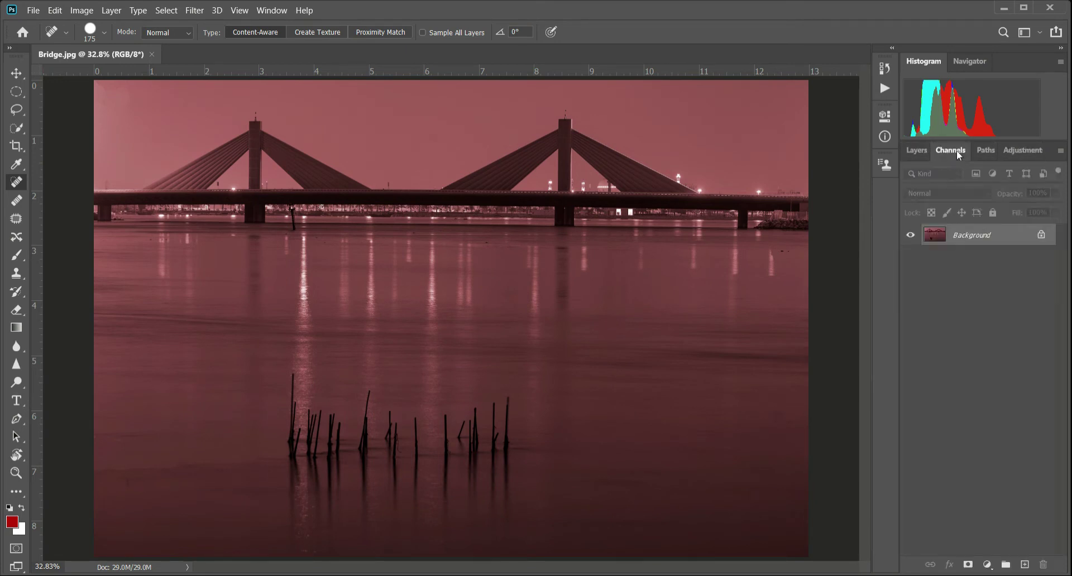
pyautogui.click(988, 151)
pyautogui.click(1020, 149)
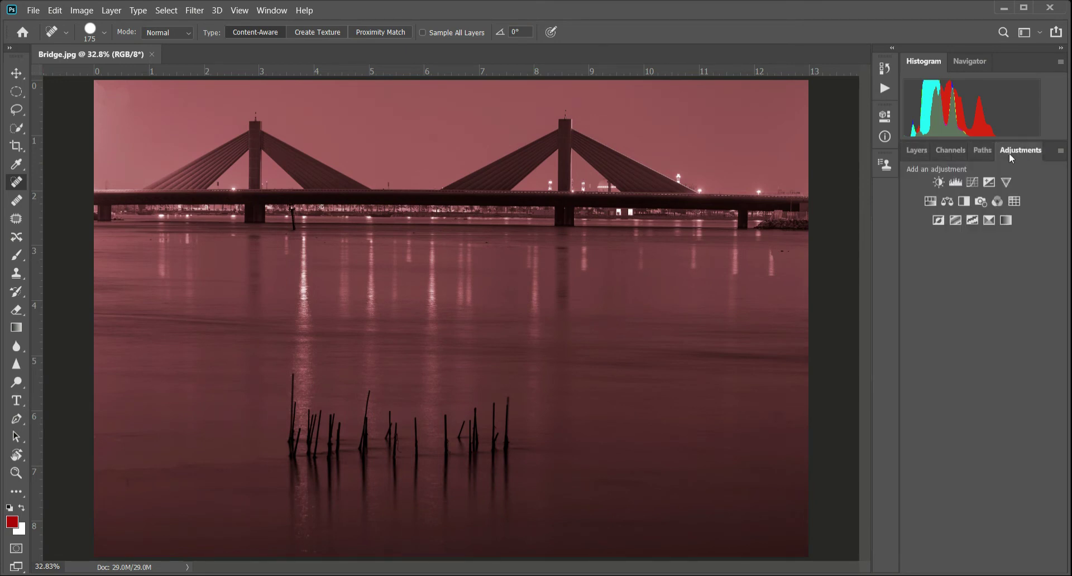
pyautogui.click(920, 152)
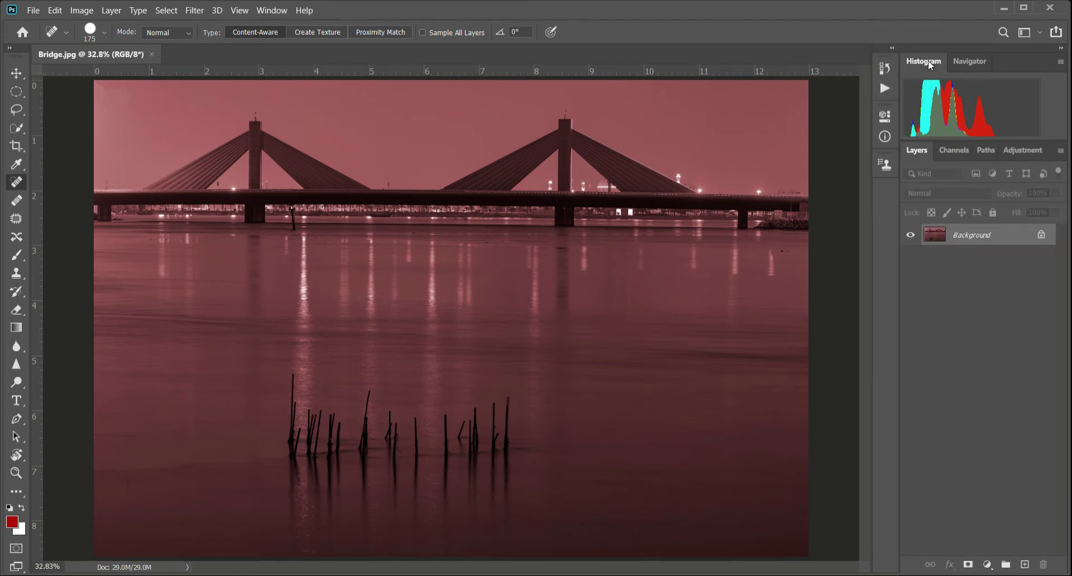
# - Show the histogram in All Channels View
pyautogui.click(1061, 62)
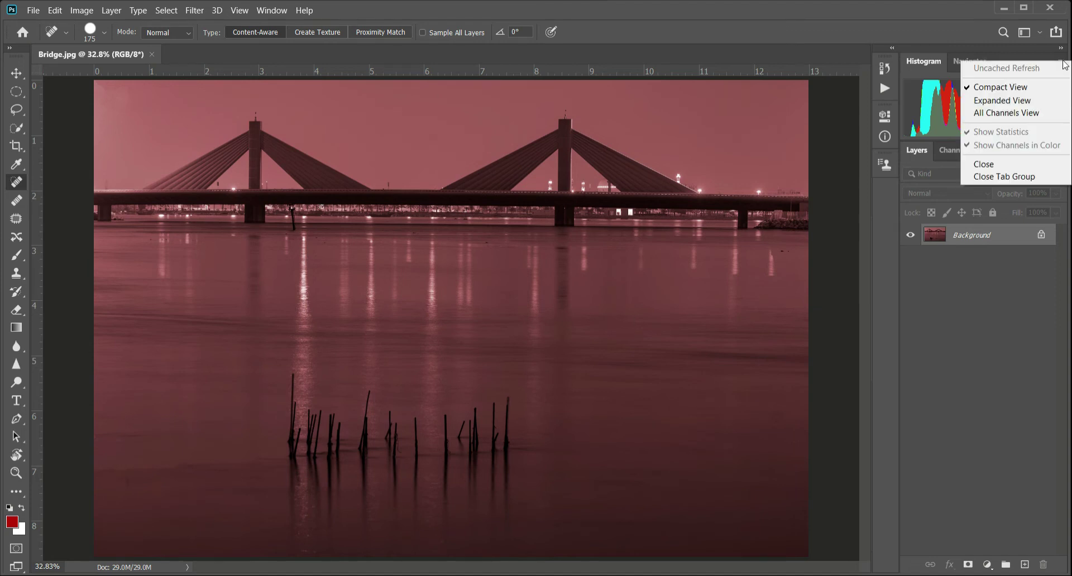
pyautogui.click(1020, 114)
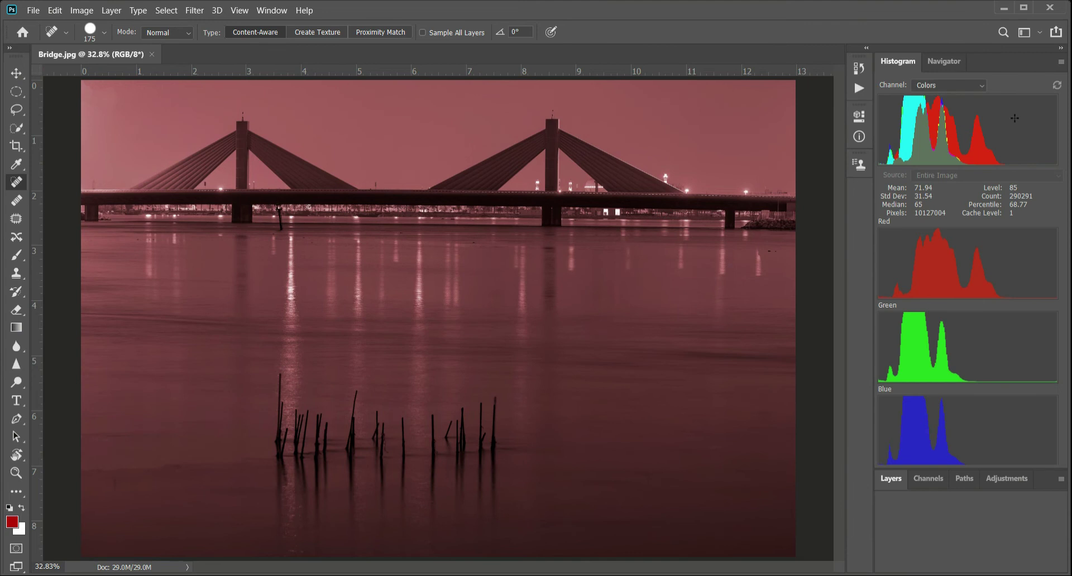
# - Look over the Histogram panel's options without changing them and expand the Layers panel group below it
pyautogui.click(1060, 62)
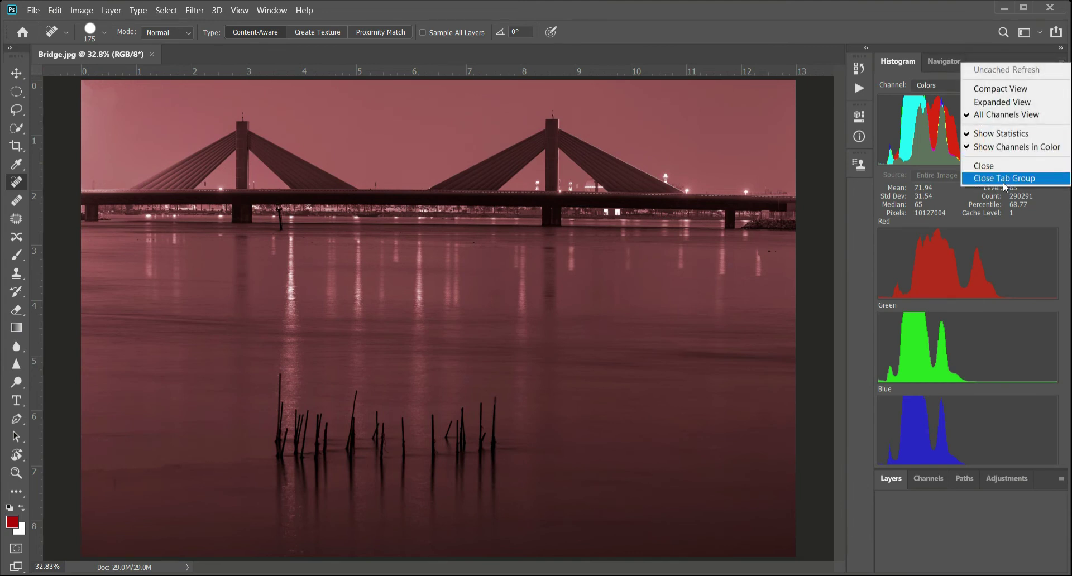
pyautogui.click(913, 125)
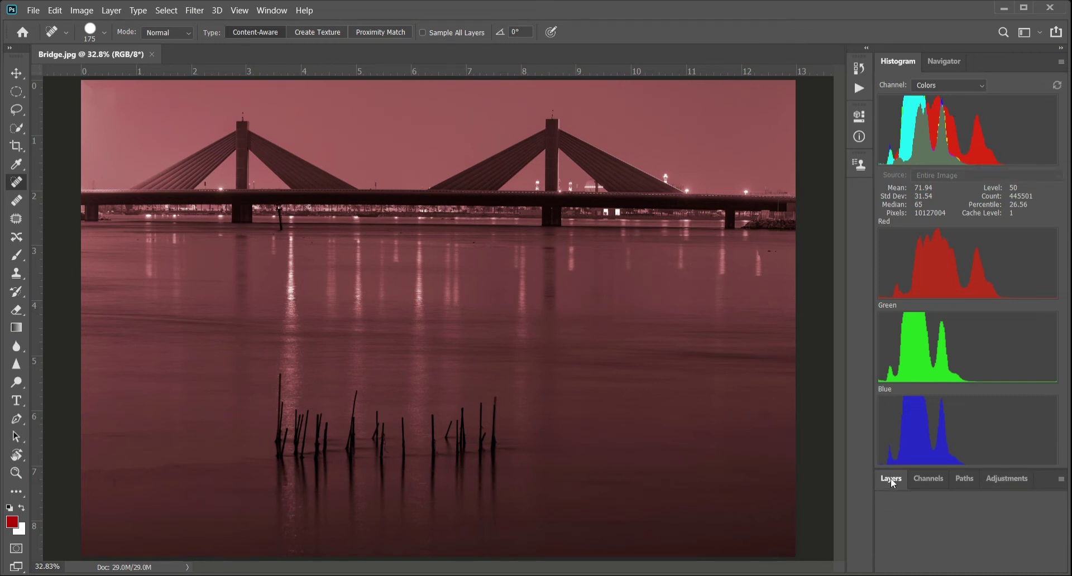
pyautogui.moveTo(889, 478); pyautogui.dragTo(886, 137)
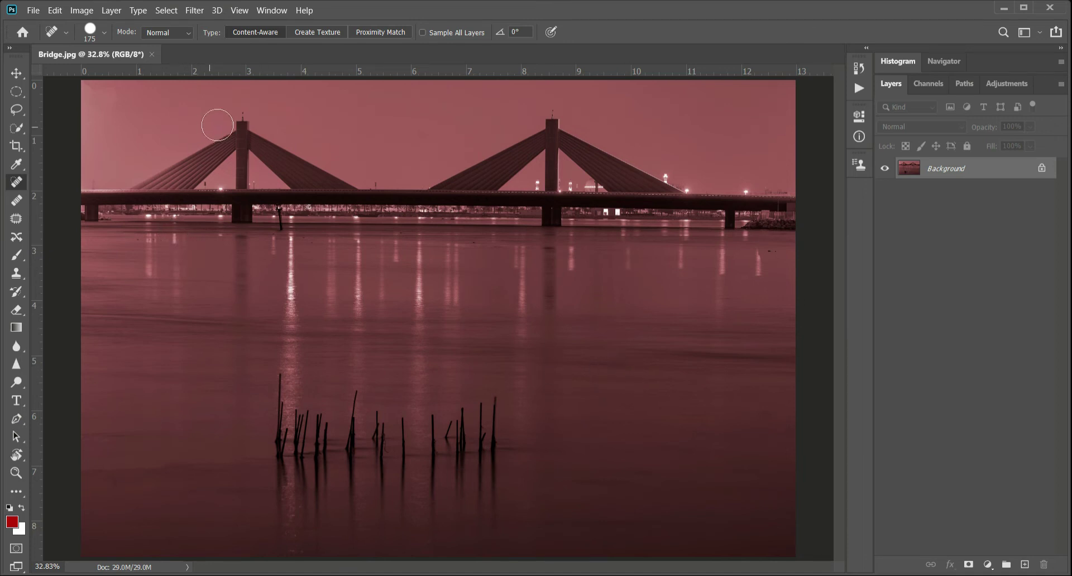
pyautogui.click(272, 11)
pyautogui.moveTo(284, 37)
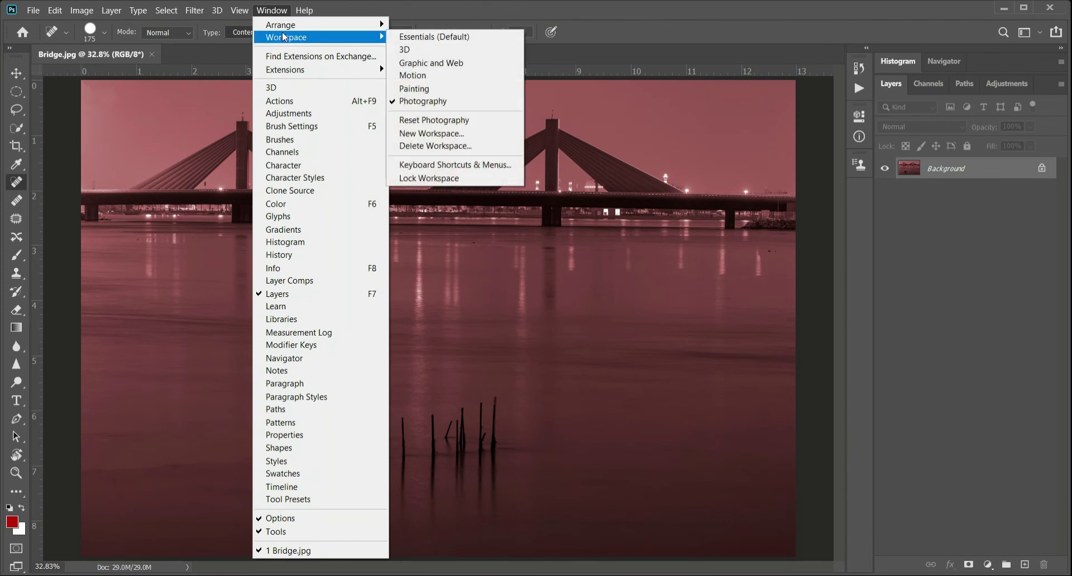
pyautogui.click(457, 134)
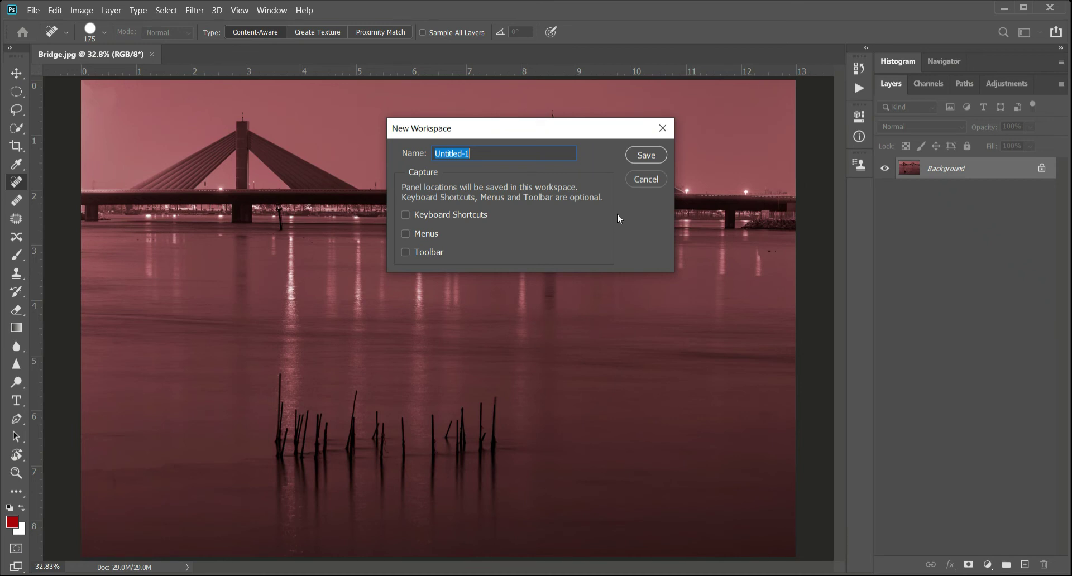
pyautogui.click(646, 179)
# - Save the current panel arrangement as a new workspace named "My Workspace" without capturing shortcuts, menus or toolbar
pyautogui.click(271, 10)
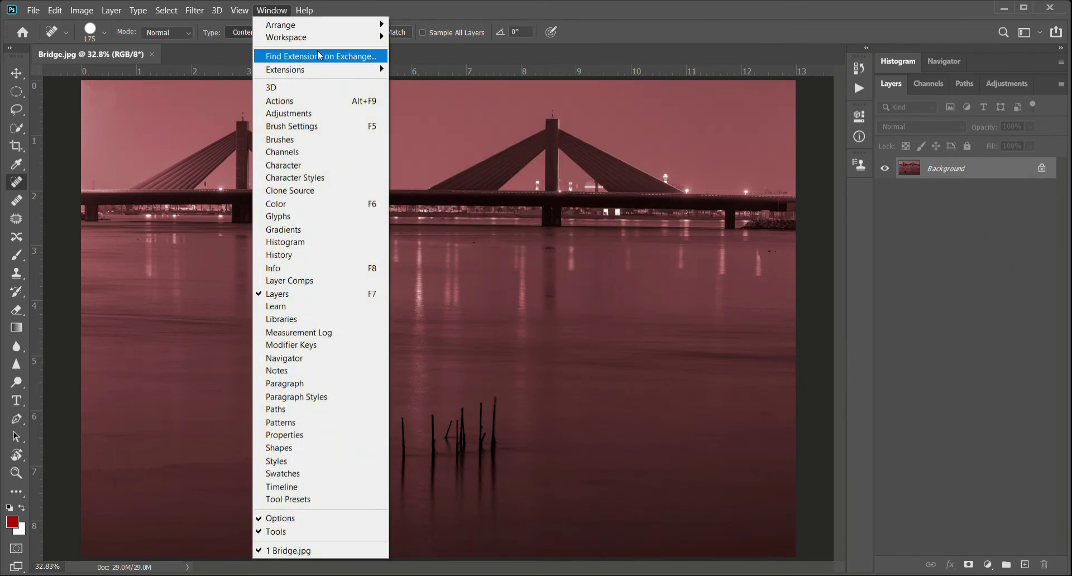
pyautogui.moveTo(346, 37)
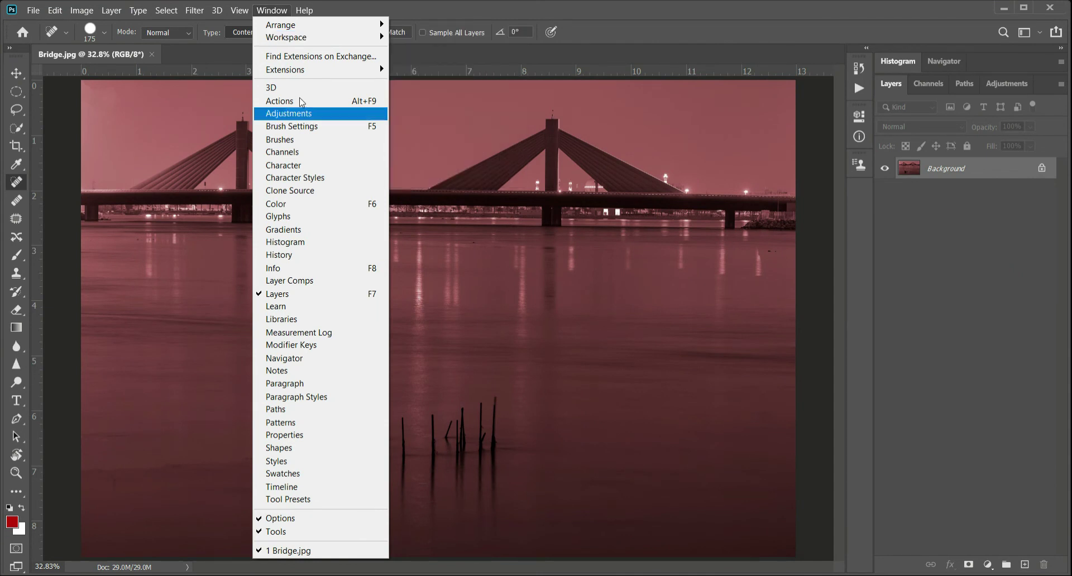
pyautogui.moveTo(301, 38)
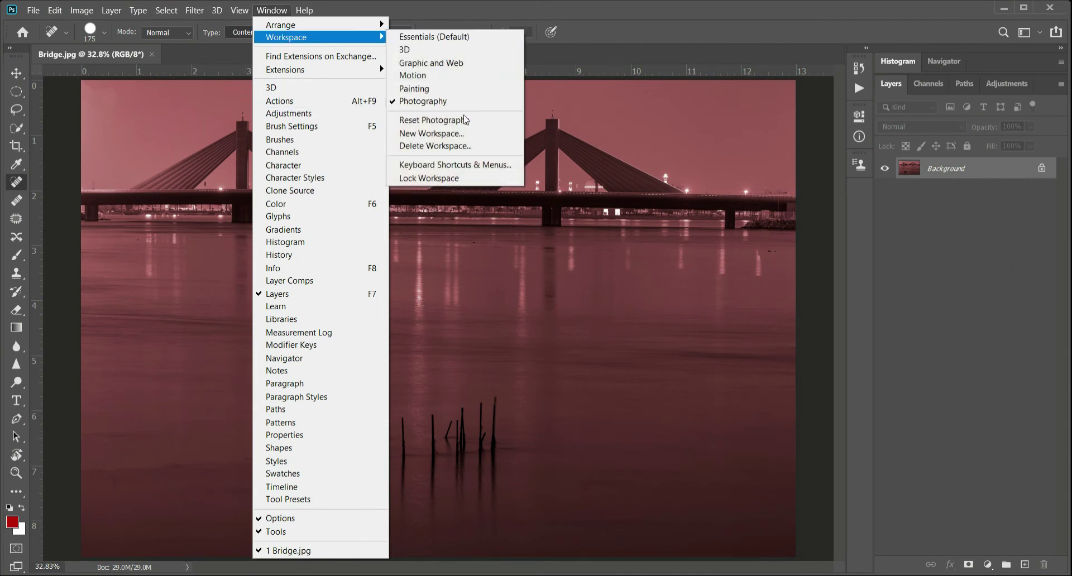
pyautogui.click(447, 133)
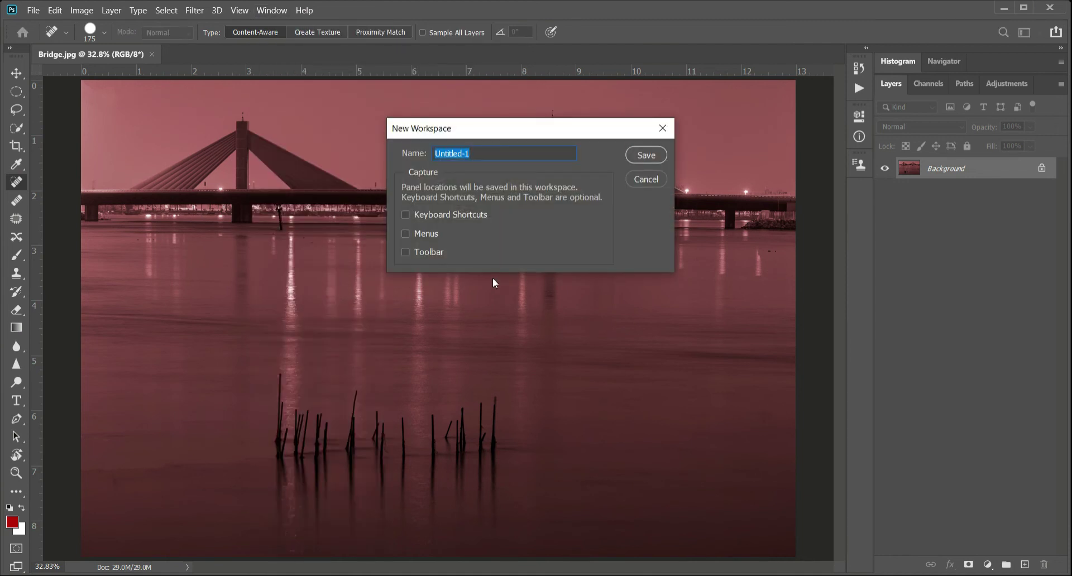
pyautogui.write('My Workspace')
pyautogui.click(649, 155)
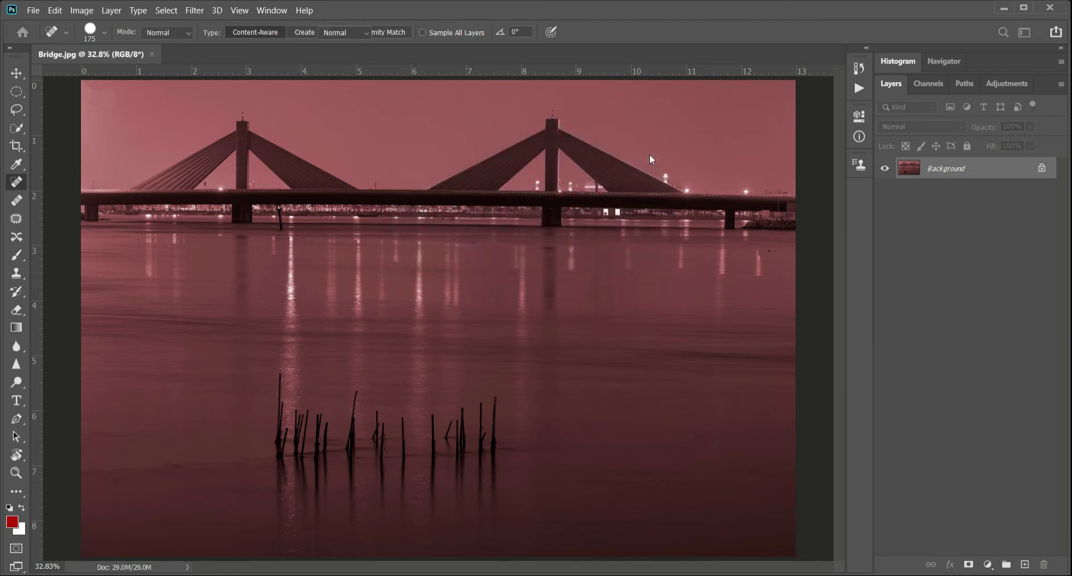
# - Lock the workspace so its panels cannot be moved
pyautogui.click(277, 12)
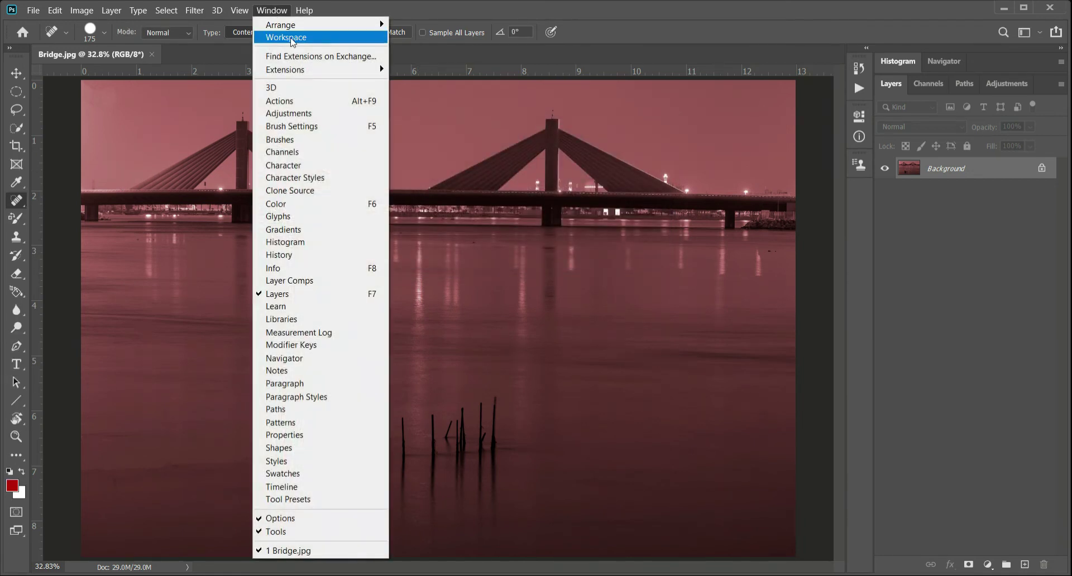
pyautogui.moveTo(311, 37)
pyautogui.click(451, 201)
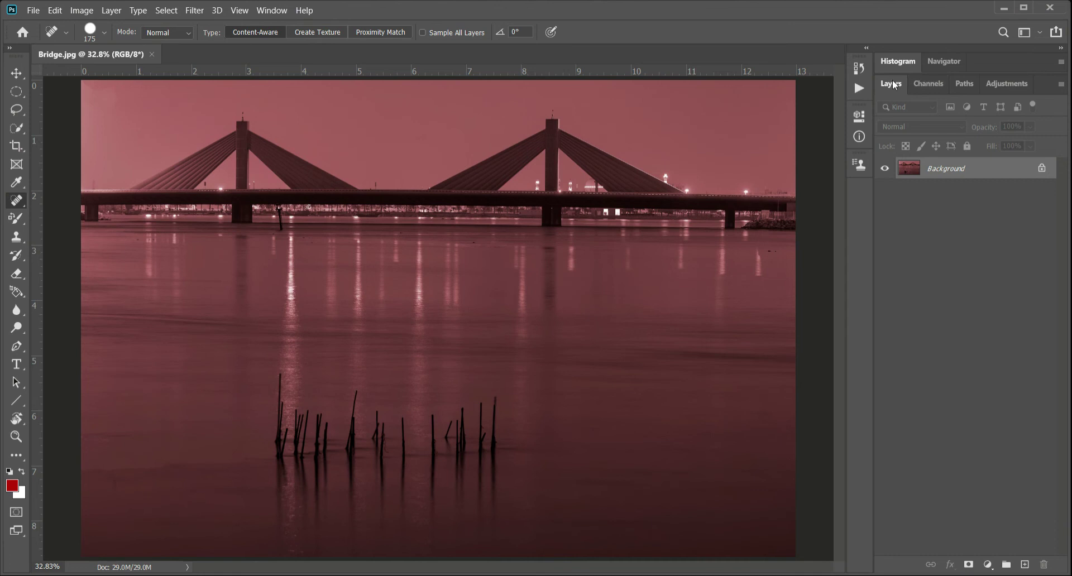
# - Switch from My Workspace to the Photography workspace
pyautogui.click(272, 10)
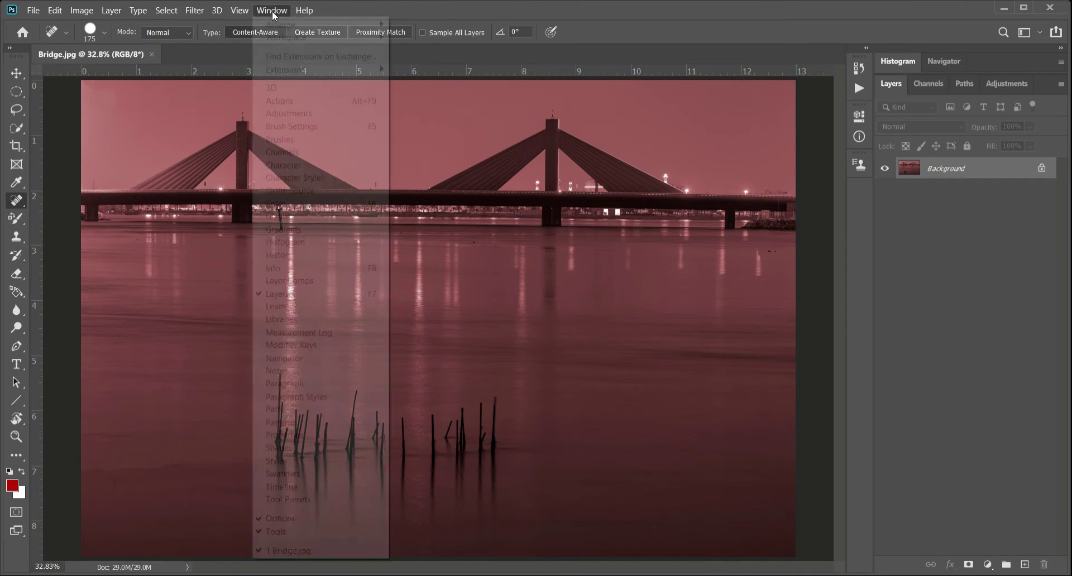
pyautogui.moveTo(294, 42)
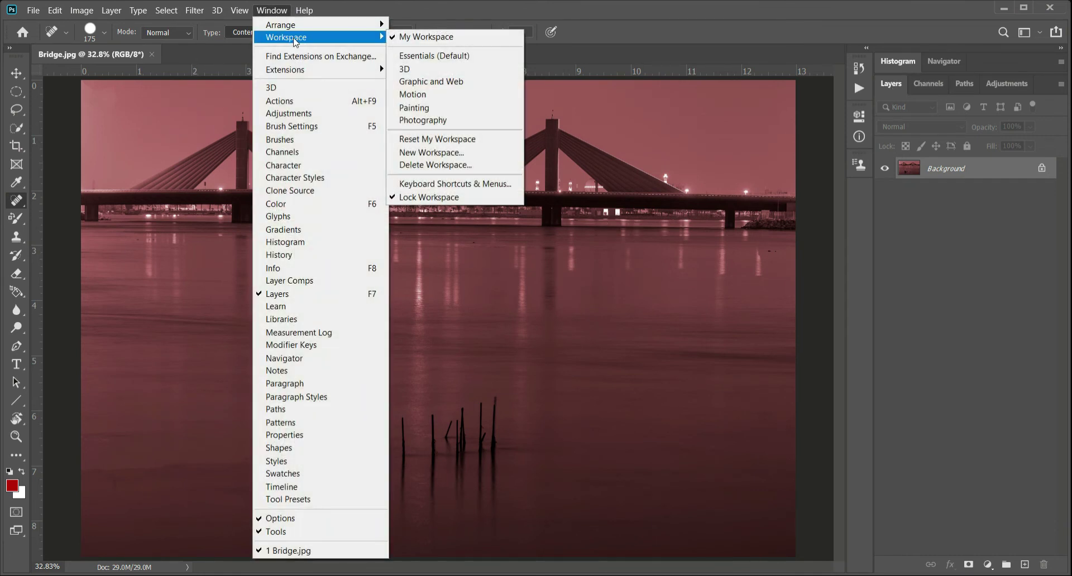
pyautogui.click(471, 120)
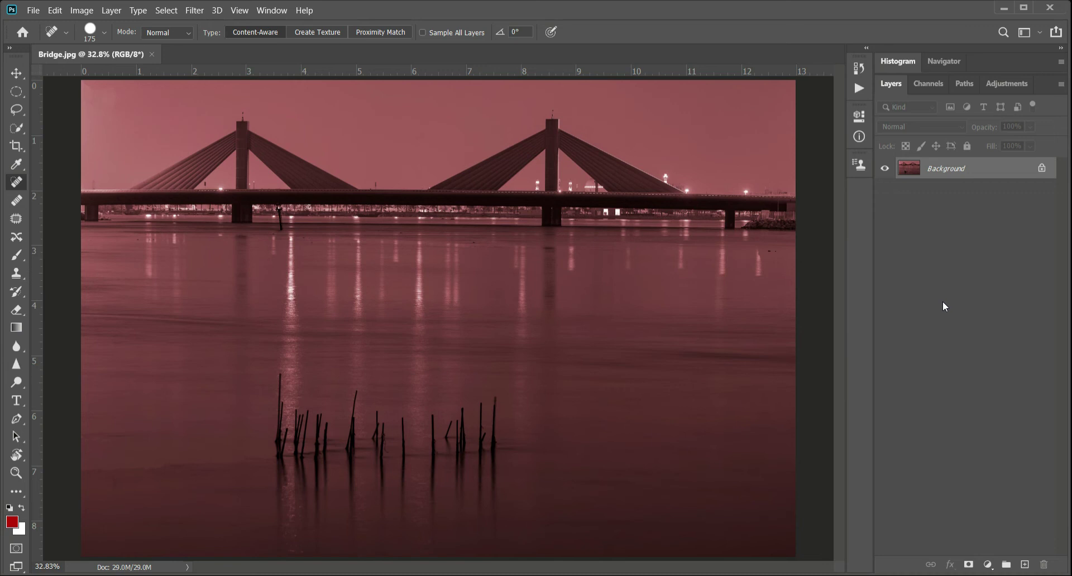
# - Reset the Photography workspace to its default layout and switch back to My Workspace
pyautogui.click(271, 10)
pyautogui.moveTo(282, 39)
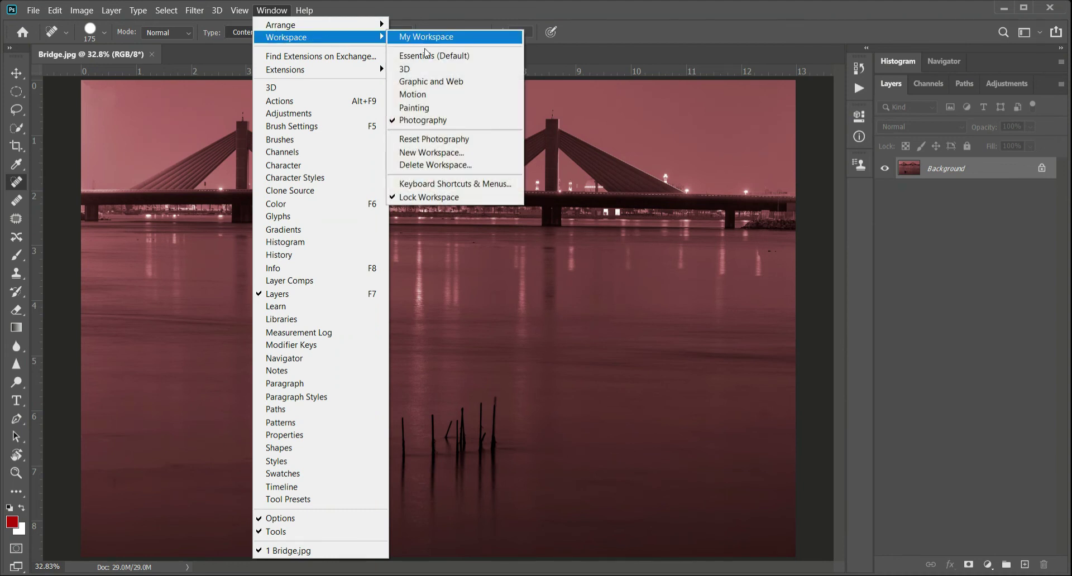
pyautogui.click(444, 141)
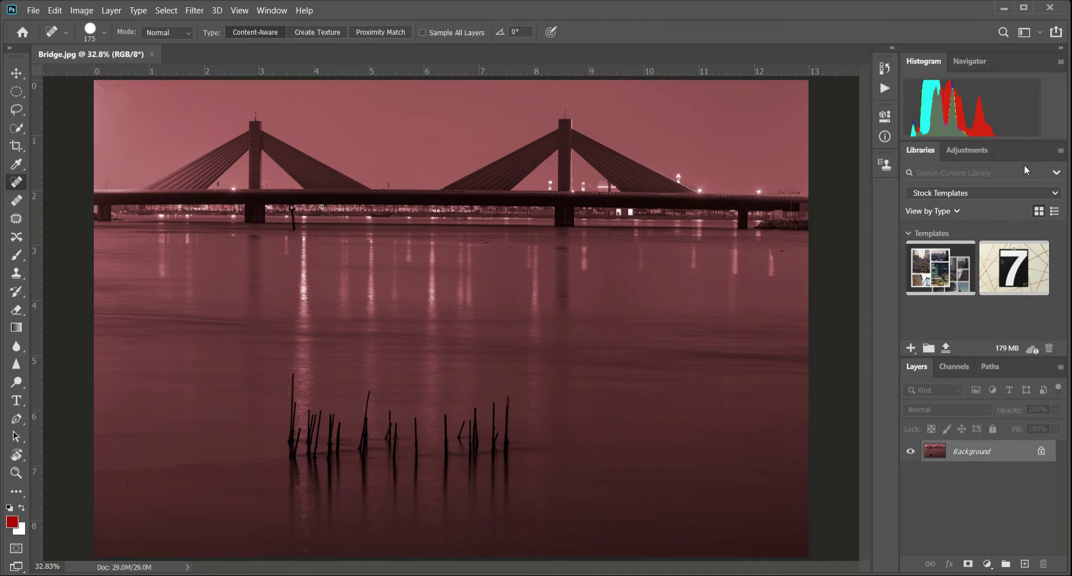
pyautogui.click(268, 11)
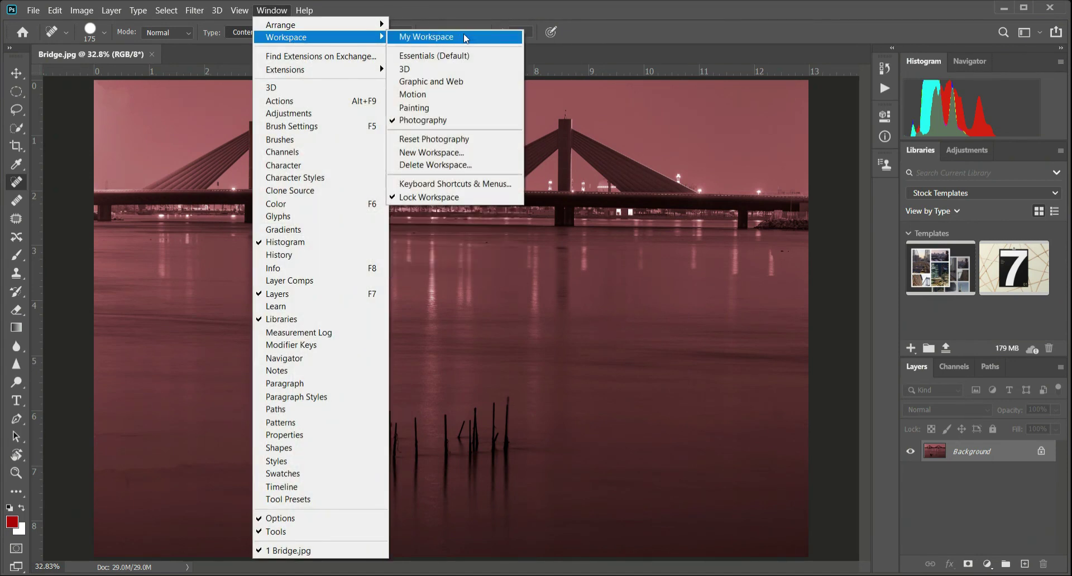
pyautogui.click(465, 38)
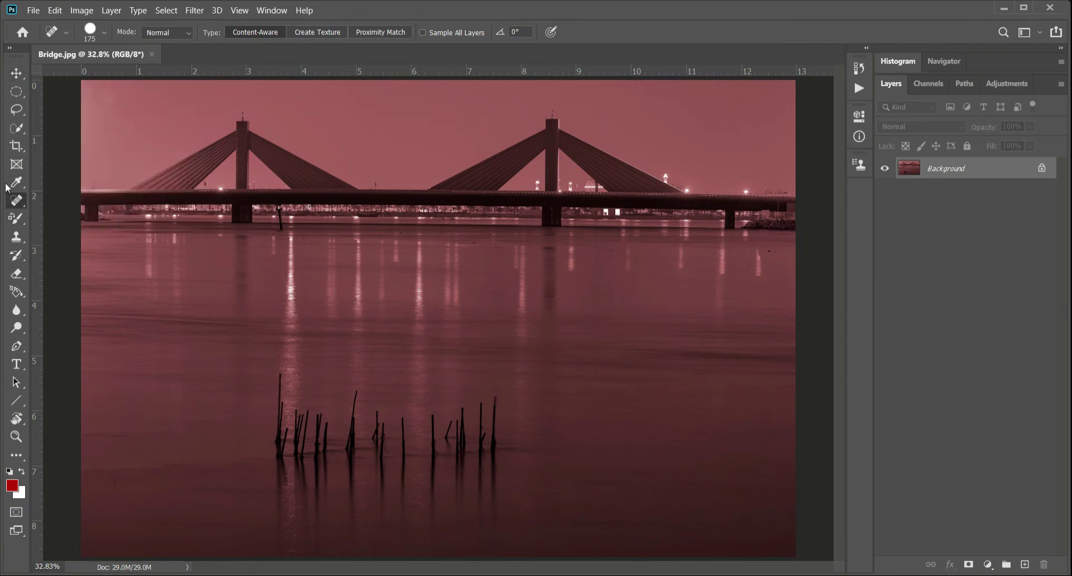
# - Try the Crop, Frame and Eyedropper tools one after another
pyautogui.click(15, 147)
pyautogui.click(15, 164)
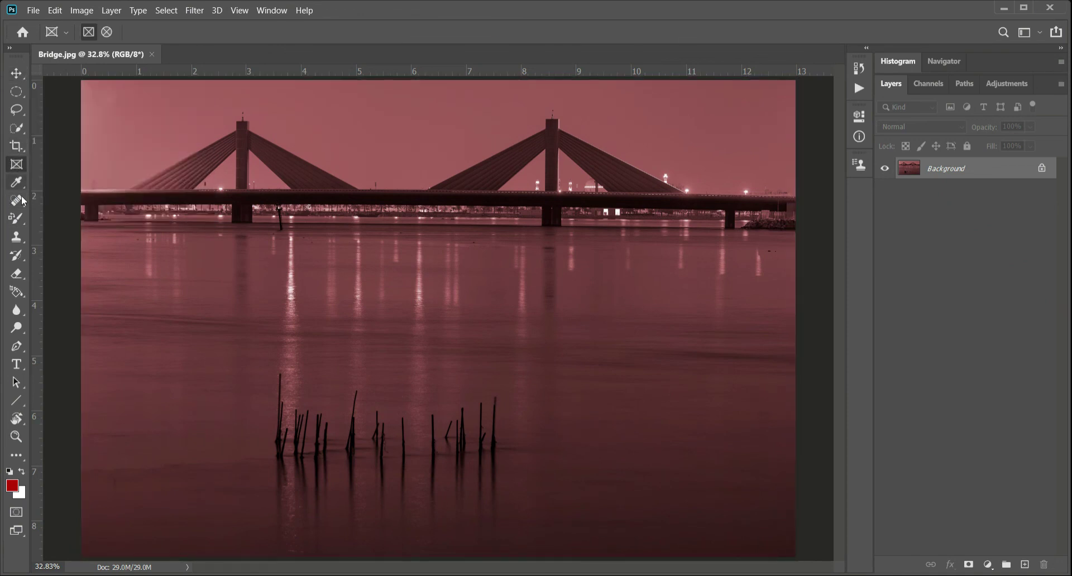
pyautogui.click(13, 188)
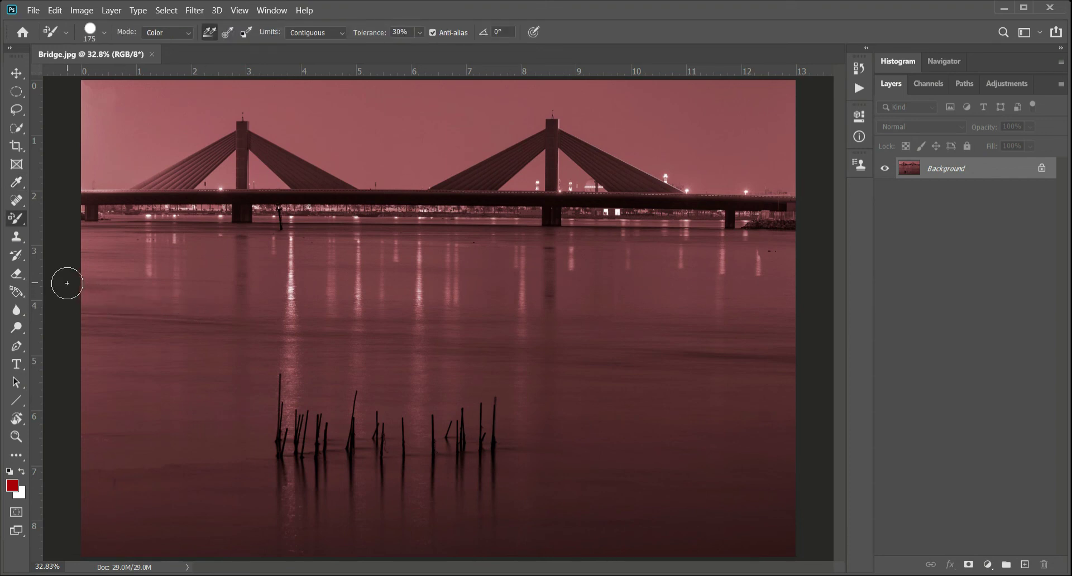
# - Replace the active Color Replacement Tool with the Brush Tool and view the other tools in its group
pyautogui.rightClick(20, 226)
pyautogui.click(66, 217)
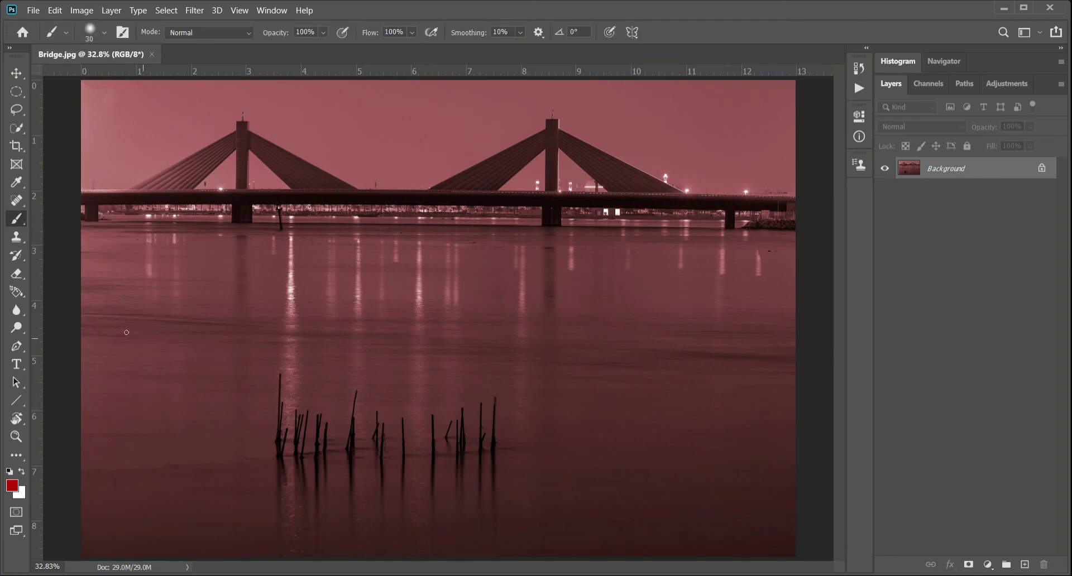
pyautogui.rightClick(19, 224)
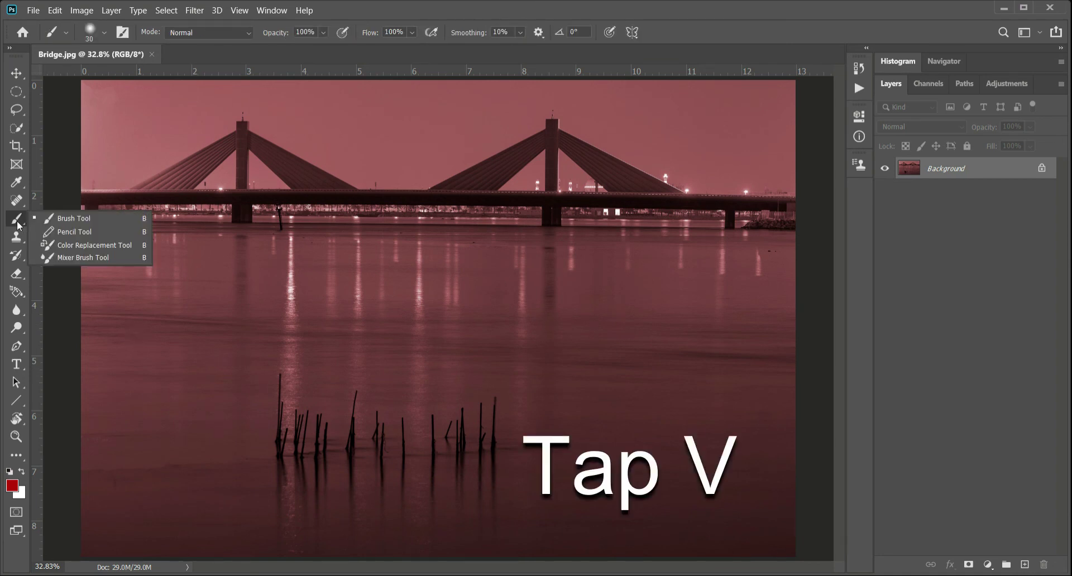
pyautogui.click(18, 225)
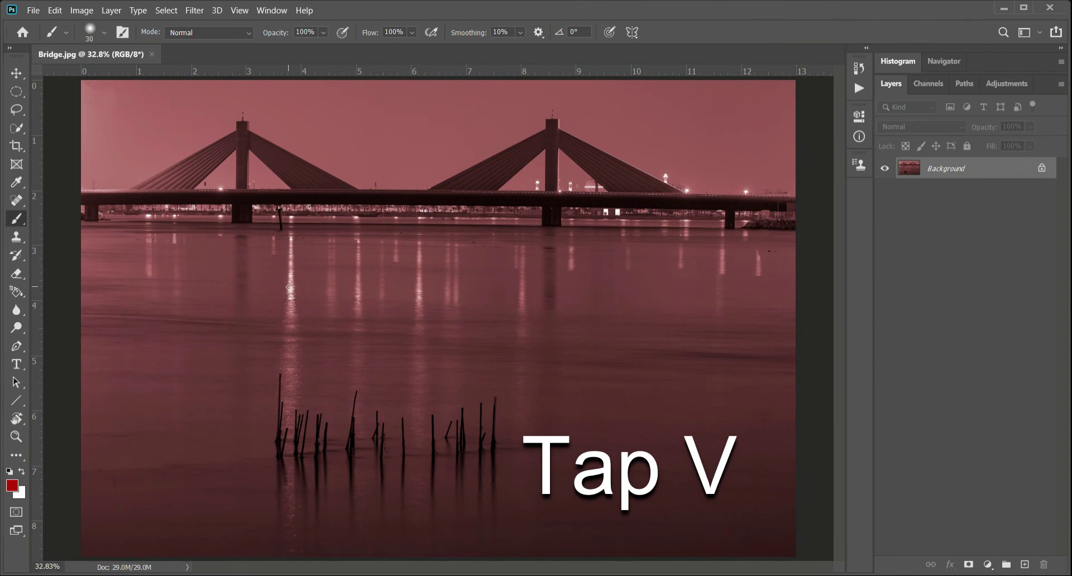
# - Activate the Move tool, the Elliptical Marquee tool and the Spot Healing Brush tool in turn
pyautogui.press('v')
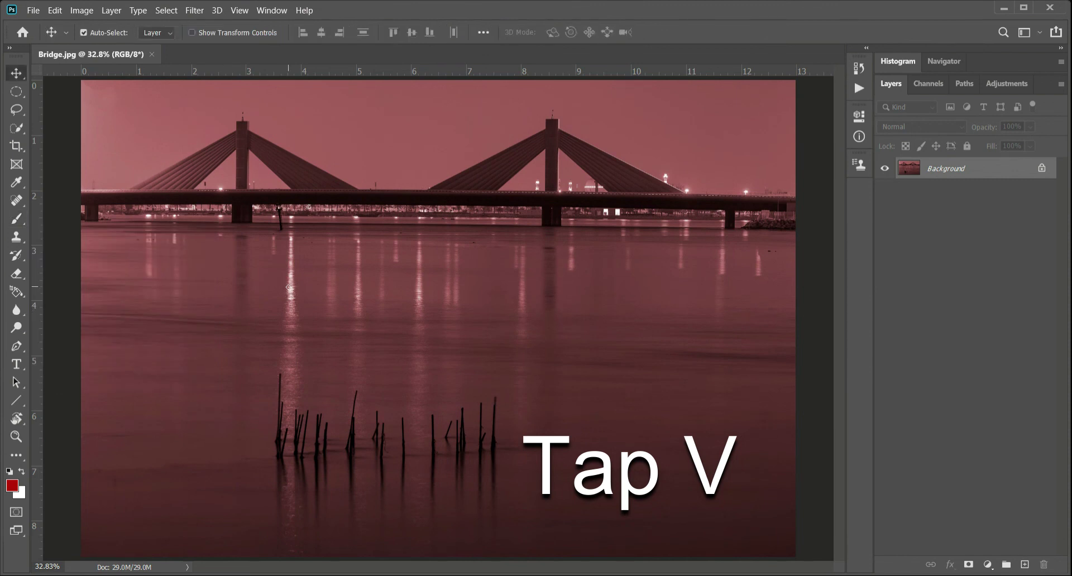
pyautogui.click(19, 95)
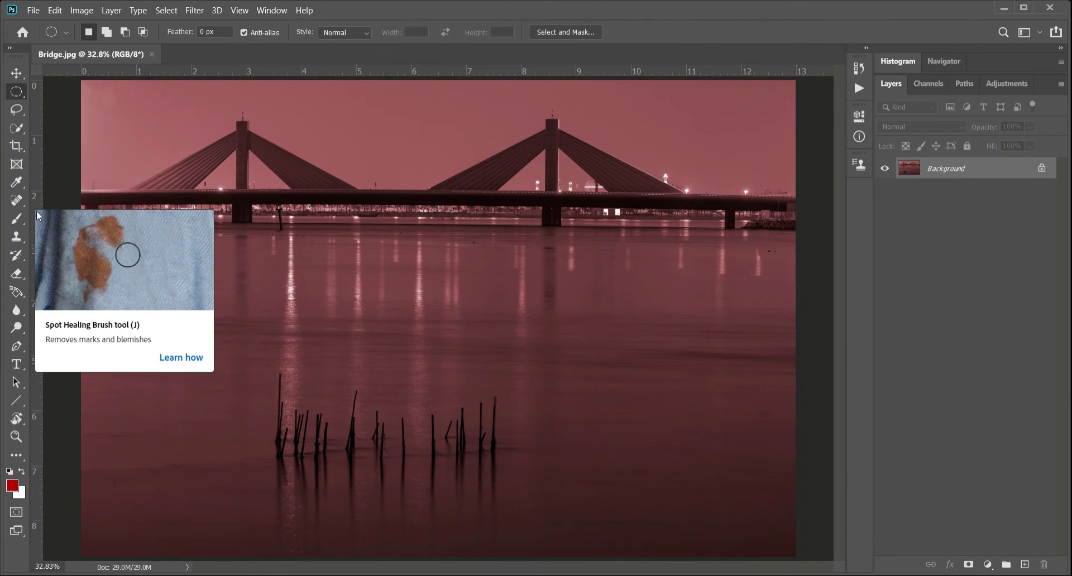
pyautogui.click(23, 201)
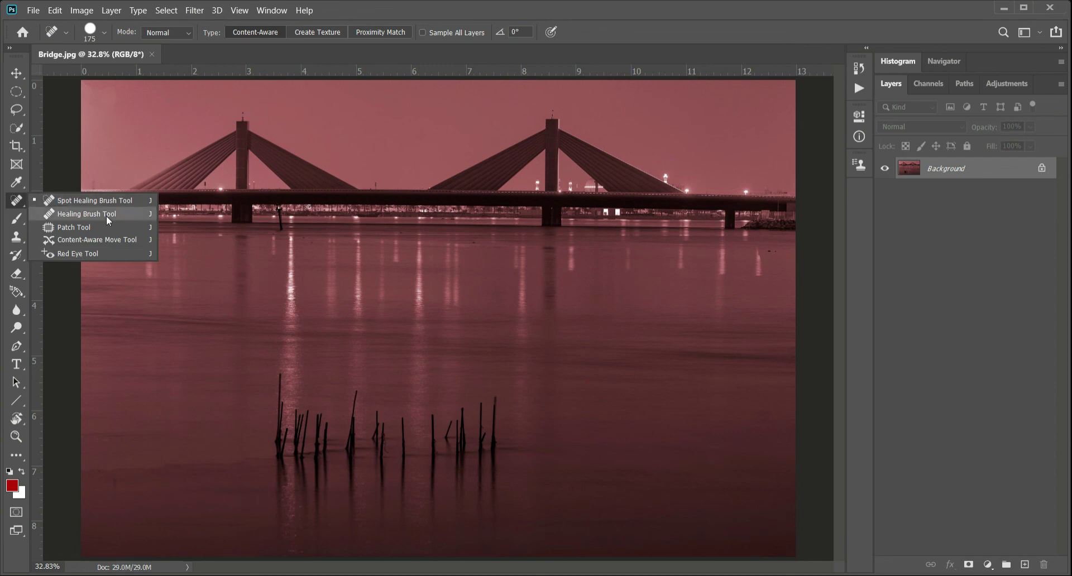
pyautogui.click(17, 203)
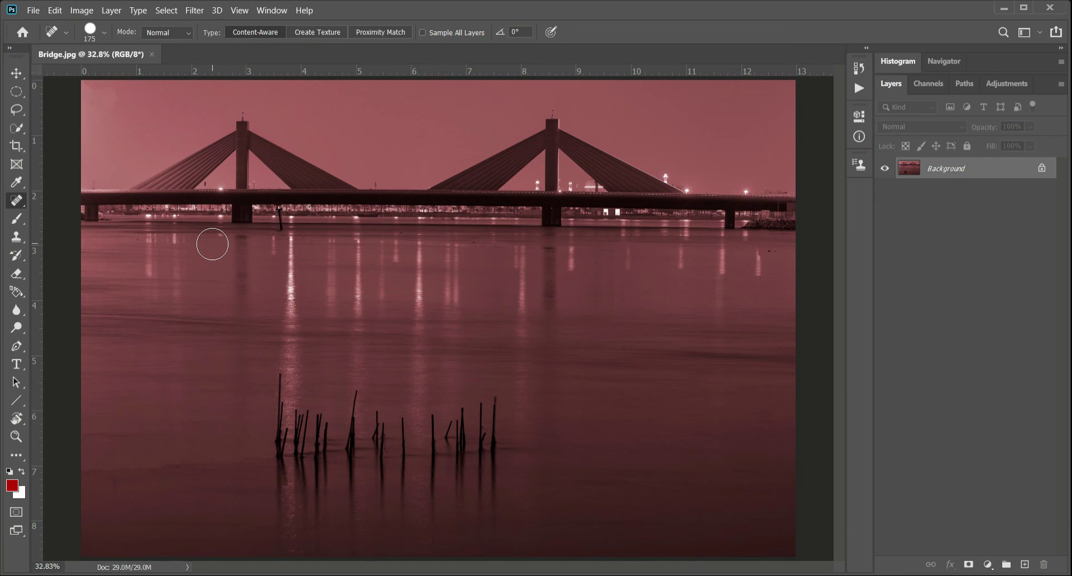
# - Cycle repeatedly through the healing tool group and compare each tool's options, ending on the Spot Healing Brush
pyautogui.hotkey('shift', 'j')
pyautogui.hotkey('shift', 'j')
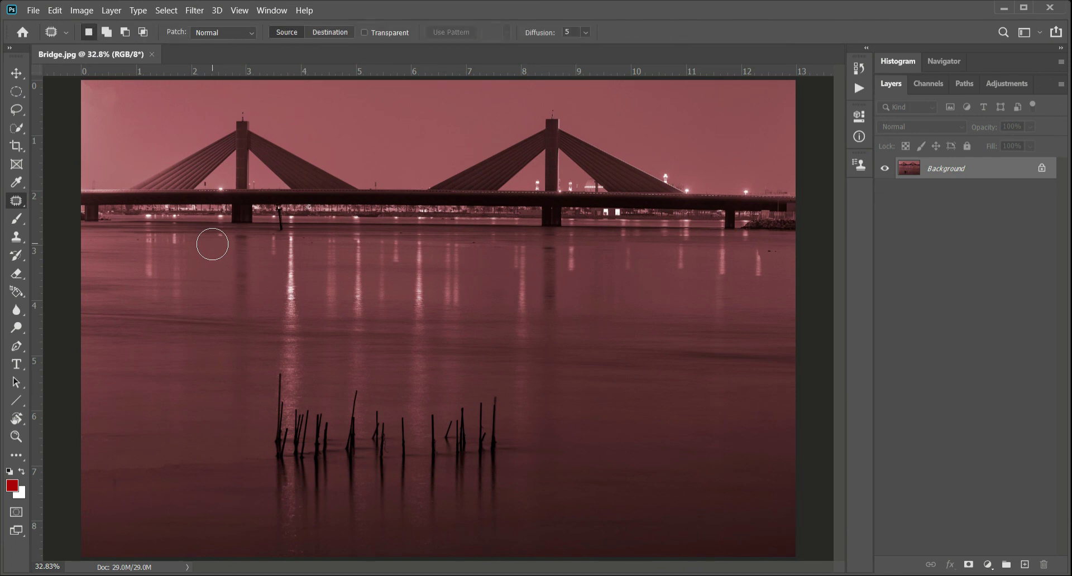
pyautogui.hotkey('shift', 'j')
pyautogui.hotkey('shift', 'j')
pyautogui.hotkey('shift', 'j')
pyautogui.hotkey('shift', 'j')
pyautogui.hotkey('shift', 'j')
pyautogui.hotkey('shift', 'j')
pyautogui.hotkey('shift', 'j')
pyautogui.hotkey('shift', 'j')
pyautogui.hotkey('shift', 'j')
pyautogui.hotkey('shift', 'j')
pyautogui.hotkey('shift', 'j')
pyautogui.hotkey('shift', 'j')
pyautogui.hotkey('shift', 'j')
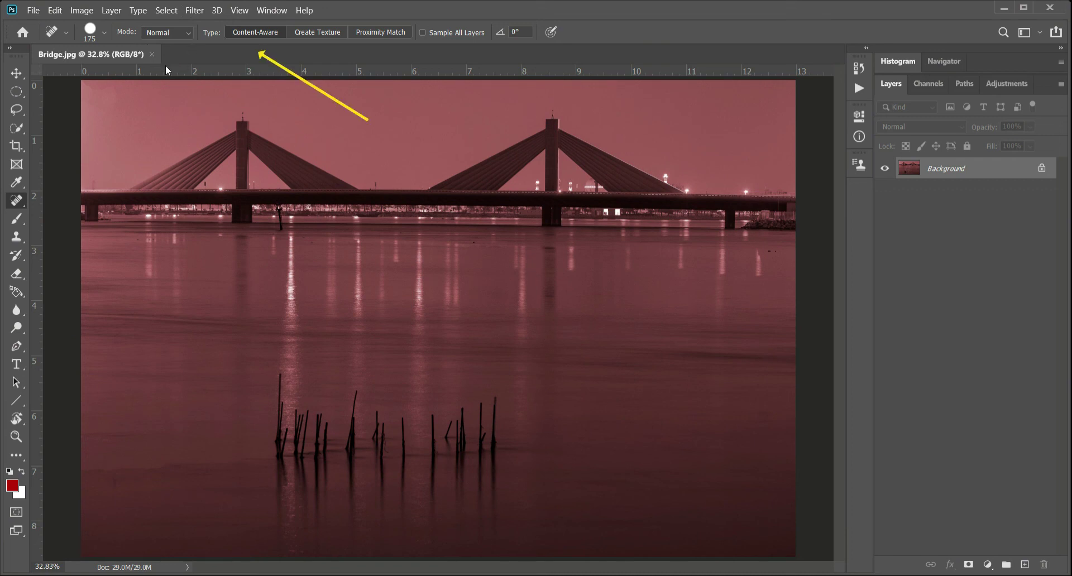
pyautogui.hotkey('shift', 'j')
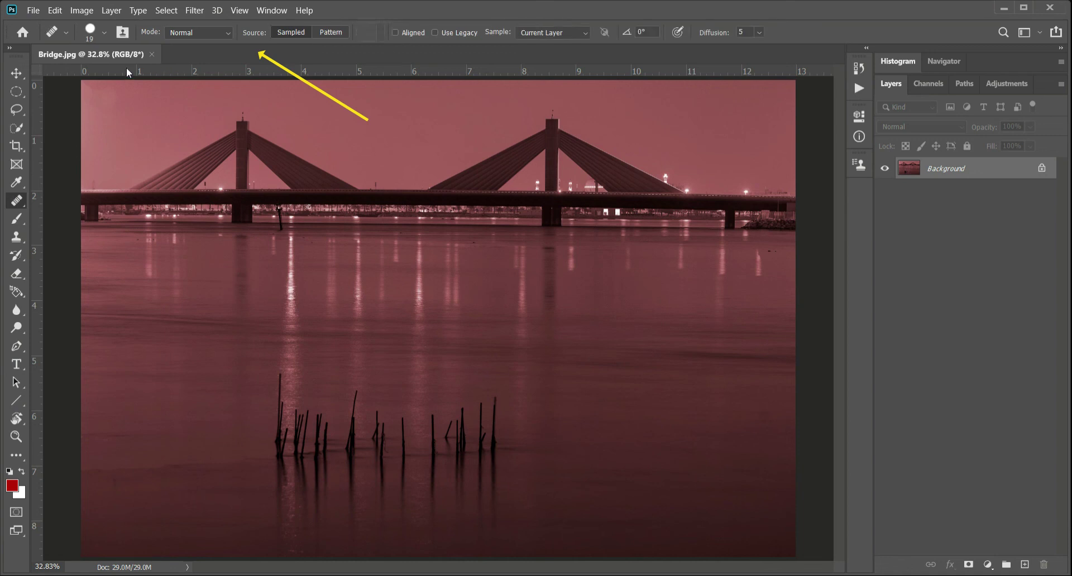
pyautogui.hotkey('shift', 'j')
pyautogui.hotkey('shift', 'j')
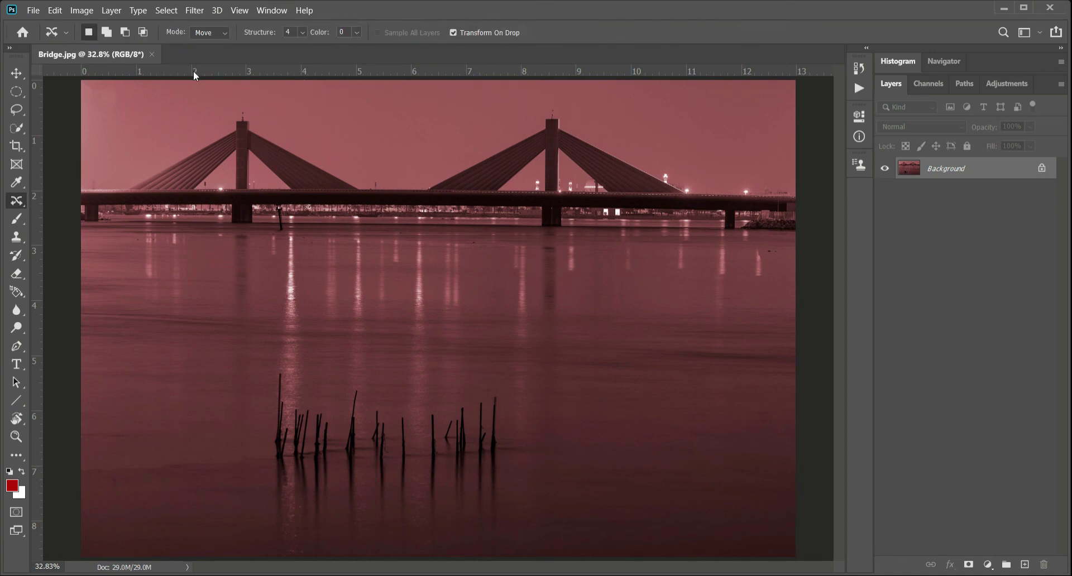
pyautogui.hotkey('shift', 'j')
pyautogui.hotkey('shift', 'j')
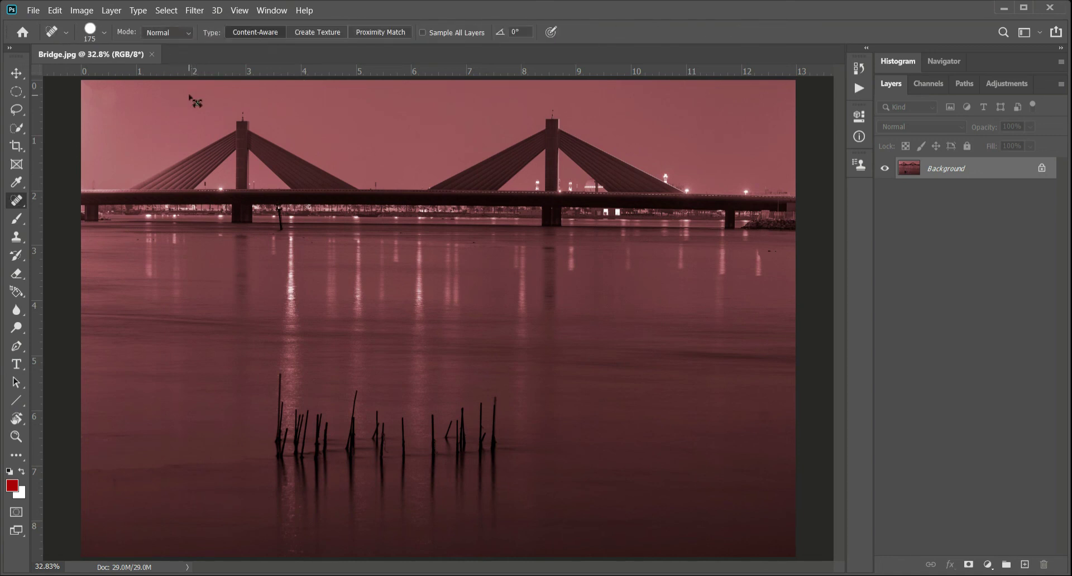
# - Expand the Histogram panel to view its channels and return to the Layers panel
pyautogui.click(899, 65)
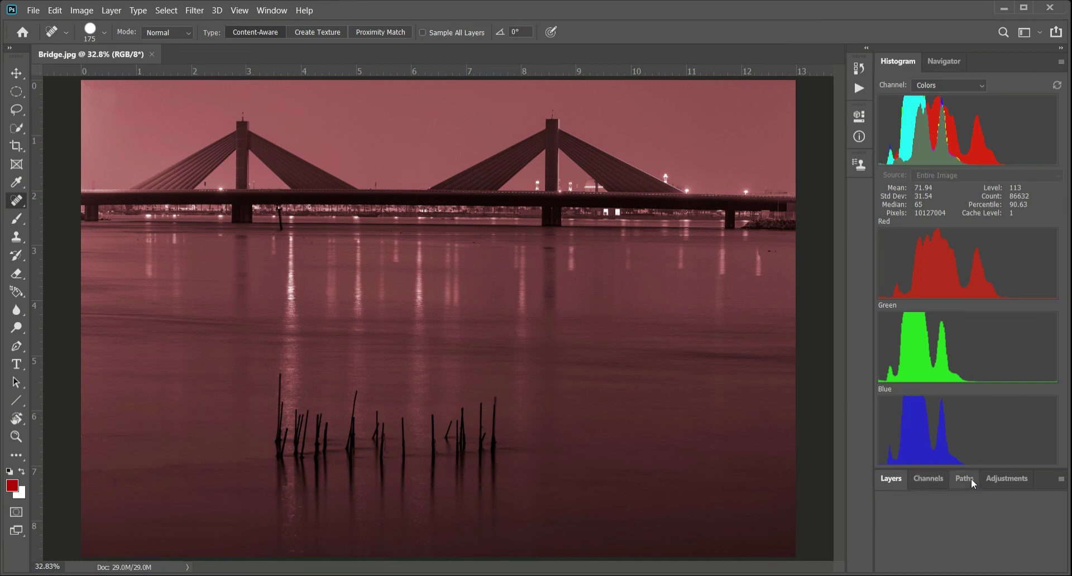
pyautogui.click(892, 479)
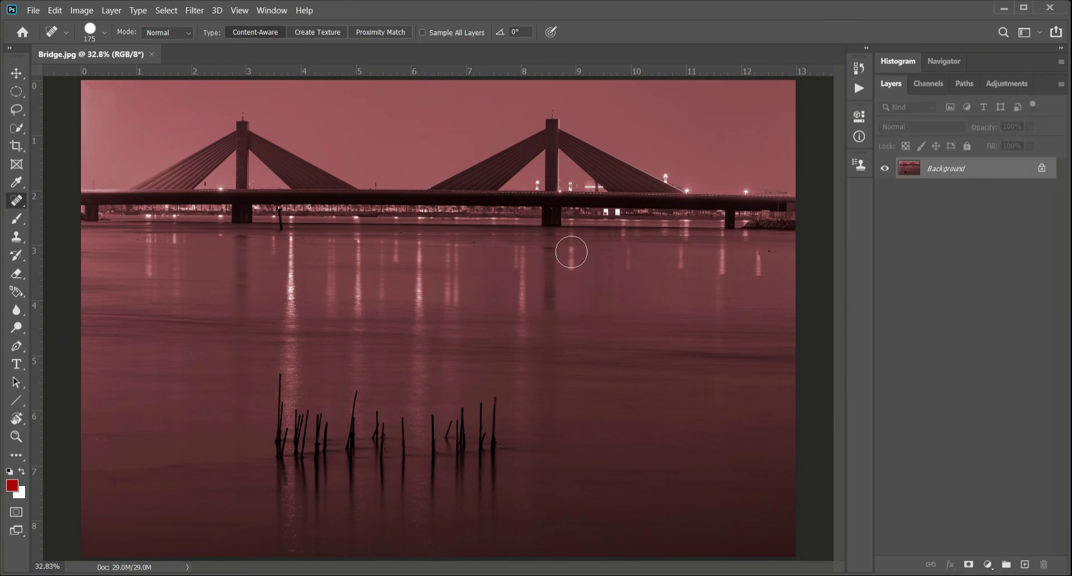
# - Switch from My Workspace to the Photography workspace and restore its default layout
pyautogui.click(274, 11)
pyautogui.moveTo(291, 44)
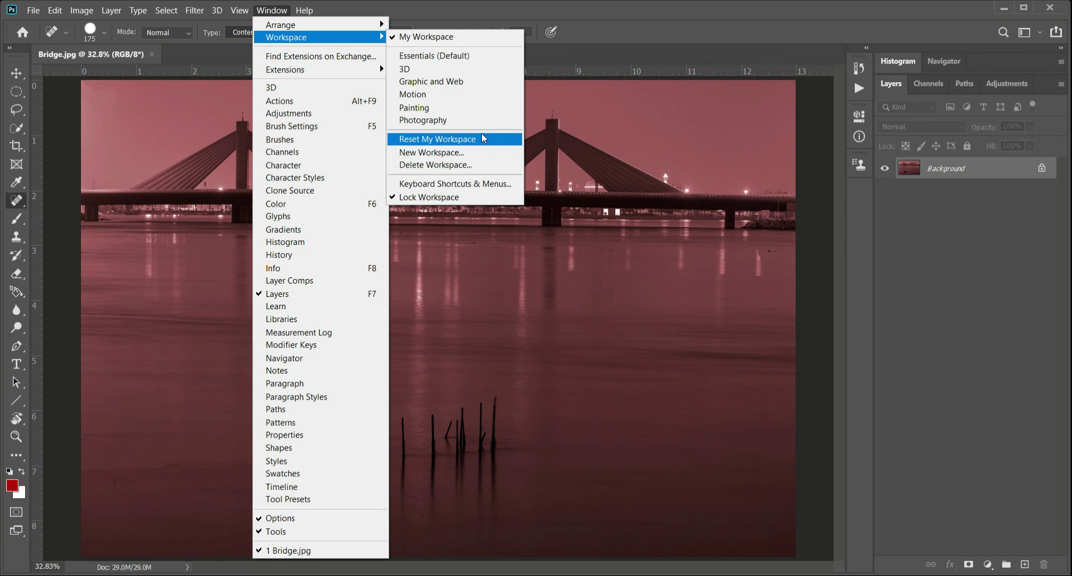
pyautogui.click(466, 121)
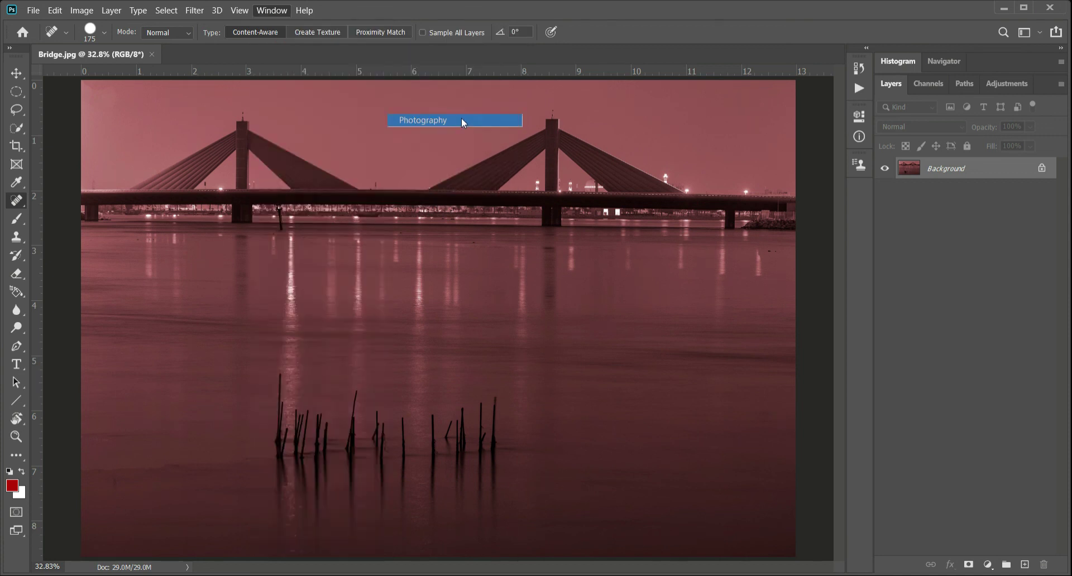
pyautogui.click(274, 12)
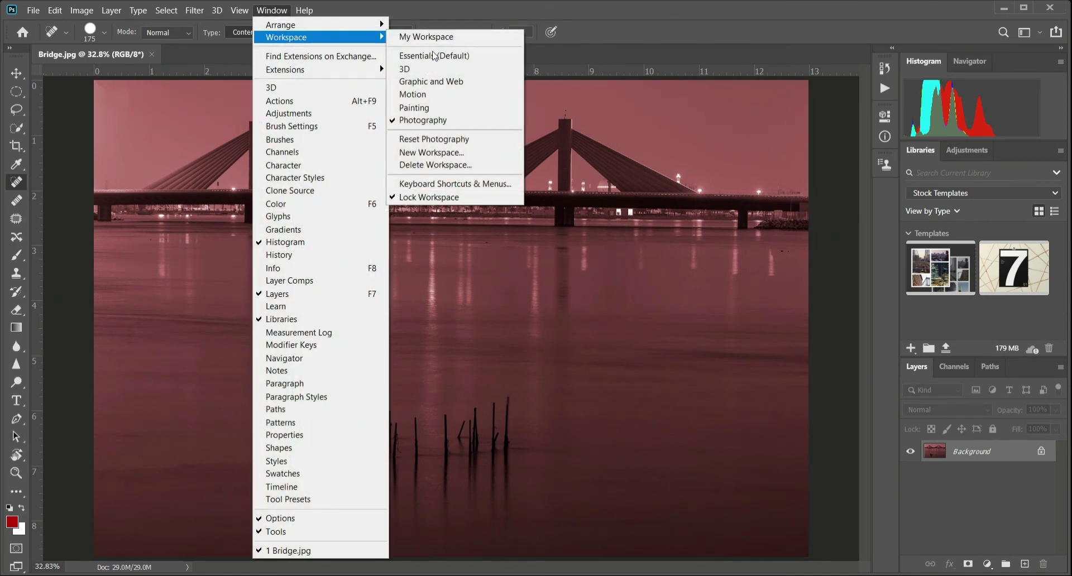
pyautogui.click(464, 140)
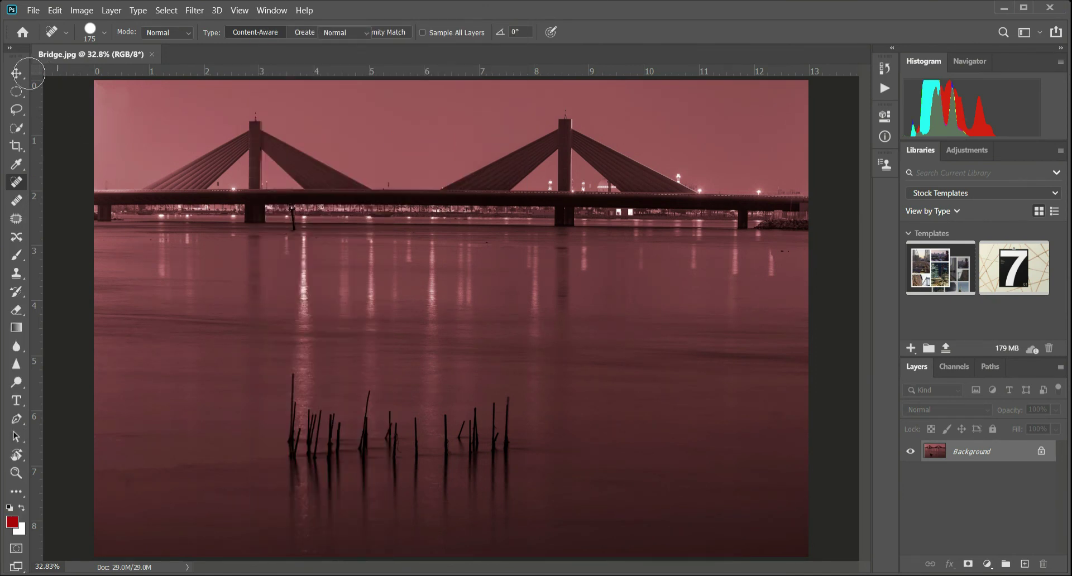